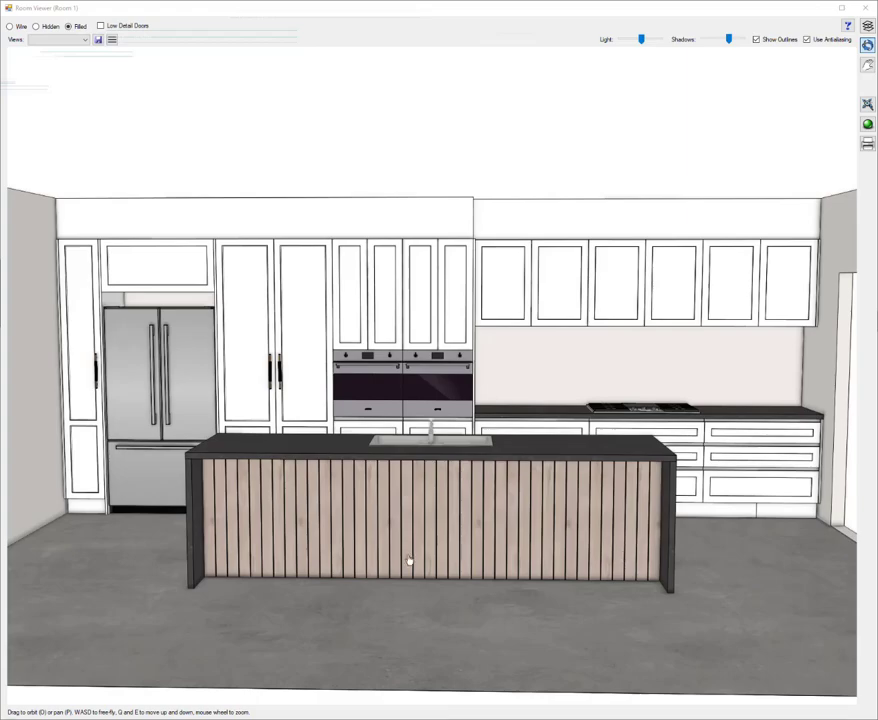
# Orbit and zoom the Room Viewer to inspect the kitchen from angled views
pyautogui.moveTo(586, 514)
pyautogui.mouseDown()
pyautogui.moveTo(451, 502)
pyautogui.moveTo(659, 510)
pyautogui.moveTo(563, 516)
pyautogui.moveTo(412, 460)
pyautogui.moveTo(386, 476)
pyautogui.moveTo(490, 499)
pyautogui.moveTo(477, 497)
pyautogui.moveTo(490, 476)
pyautogui.moveTo(498, 502)
pyautogui.mouseUp()
pyautogui.scroll(5, 563, 516)
pyautogui.scroll(3, 563, 516)
pyautogui.scroll(-3, 565, 518)
pyautogui.scroll(-8, 571, 522)
pyautogui.scroll(5, 400, 474)
pyautogui.scroll(-2, 406, 469)
pyautogui.scroll(-4, 405, 464)
pyautogui.scroll(-2, 535, 484)
pyautogui.scroll(-2, 492, 449)
pyautogui.scroll(3, 560, 395)
pyautogui.scroll(3, 566, 385)
pyautogui.scroll(2, 566, 388)
pyautogui.scroll(-2, 566, 388)
pyautogui.scroll(-3, 567, 389)
pyautogui.moveTo(567, 389)
pyautogui.mouseDown()
pyautogui.moveTo(625, 406)
pyautogui.moveTo(360, 402)
pyautogui.moveTo(470, 430)
pyautogui.mouseUp()
pyautogui.scroll(-2, 520, 445)
pyautogui.scroll(-2, 560, 452)
pyautogui.scroll(-2, 578, 457)
pyautogui.scroll(3, 600, 475)
pyautogui.moveTo(461, 519); pyautogui.dragTo(480, 525)
pyautogui.scroll(1, 480, 520)
pyautogui.scroll(-1, 480, 521)
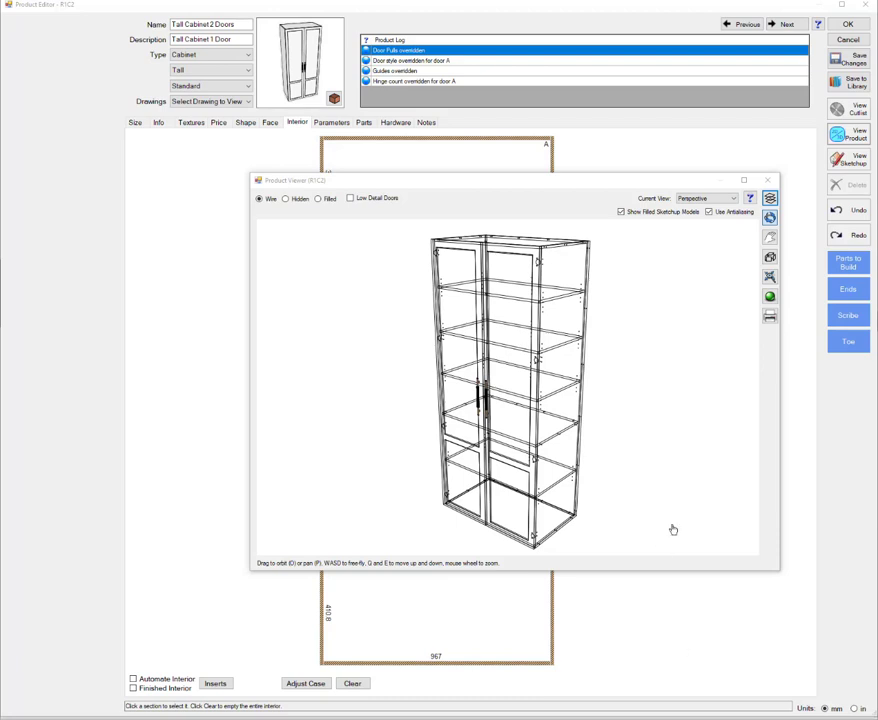
# Orbit the tall cabinet's wireframe to a frontal view, then close the Product Viewer
pyautogui.moveTo(625, 457); pyautogui.dragTo(609, 453)
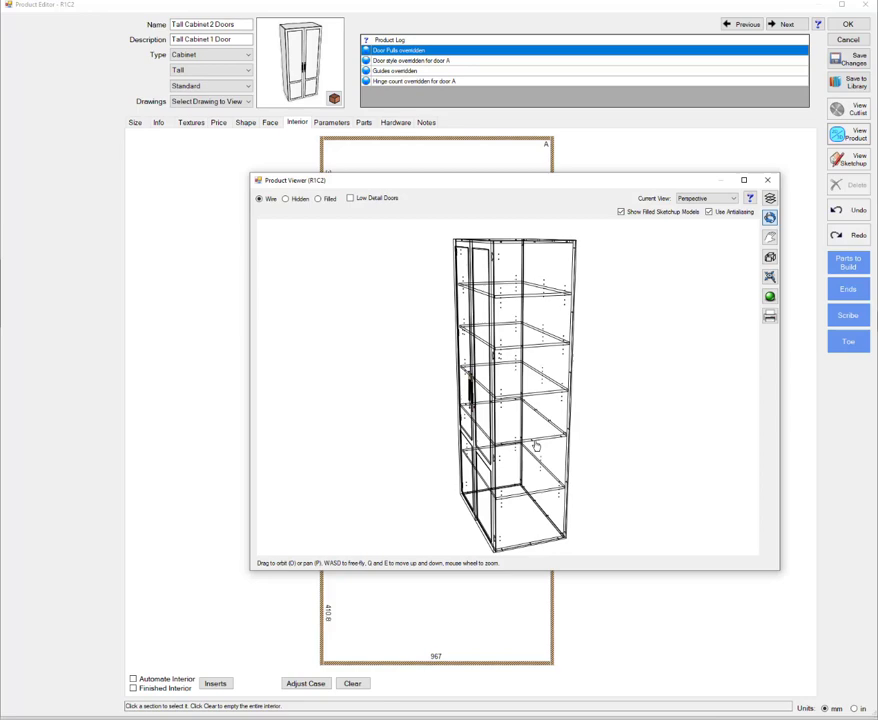
pyautogui.moveTo(536, 498); pyautogui.dragTo(528, 500)
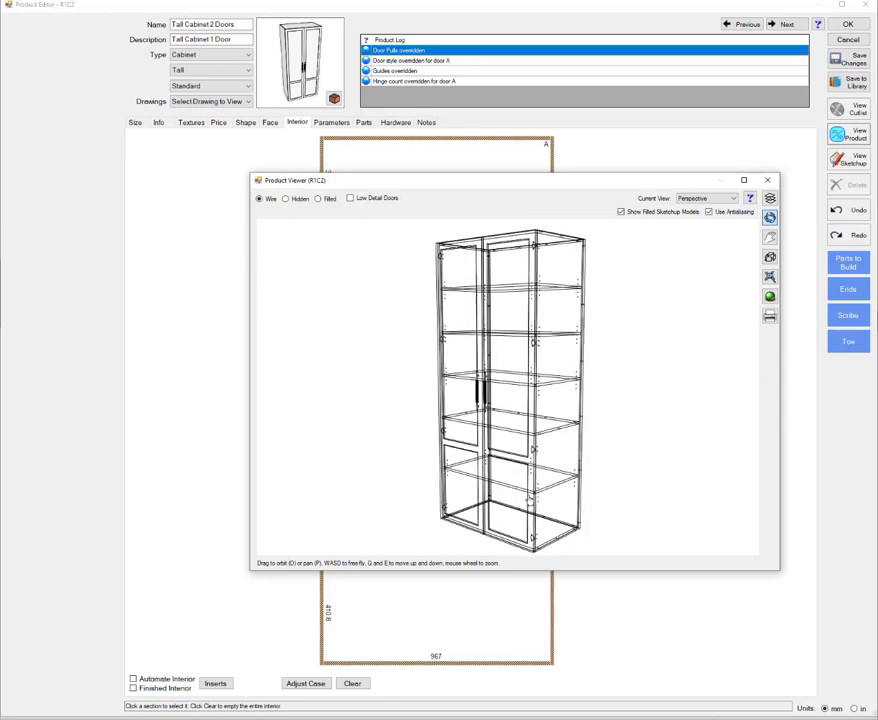
pyautogui.moveTo(528, 500); pyautogui.dragTo(688, 275)
pyautogui.click(767, 180)
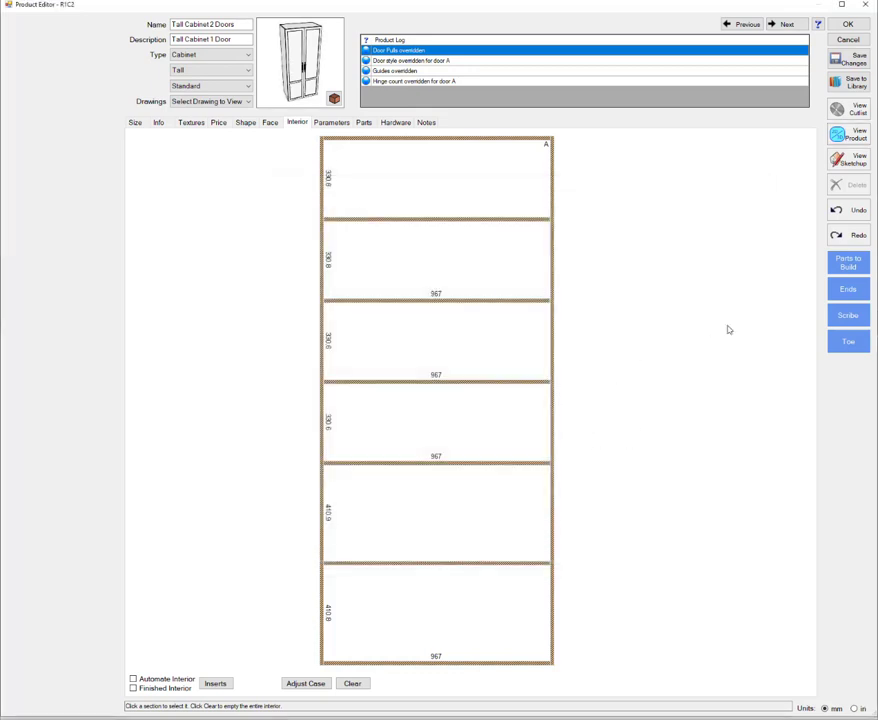
# Clear the cabinet interior and split it with a fixed horizontal divider
pyautogui.click(359, 683)
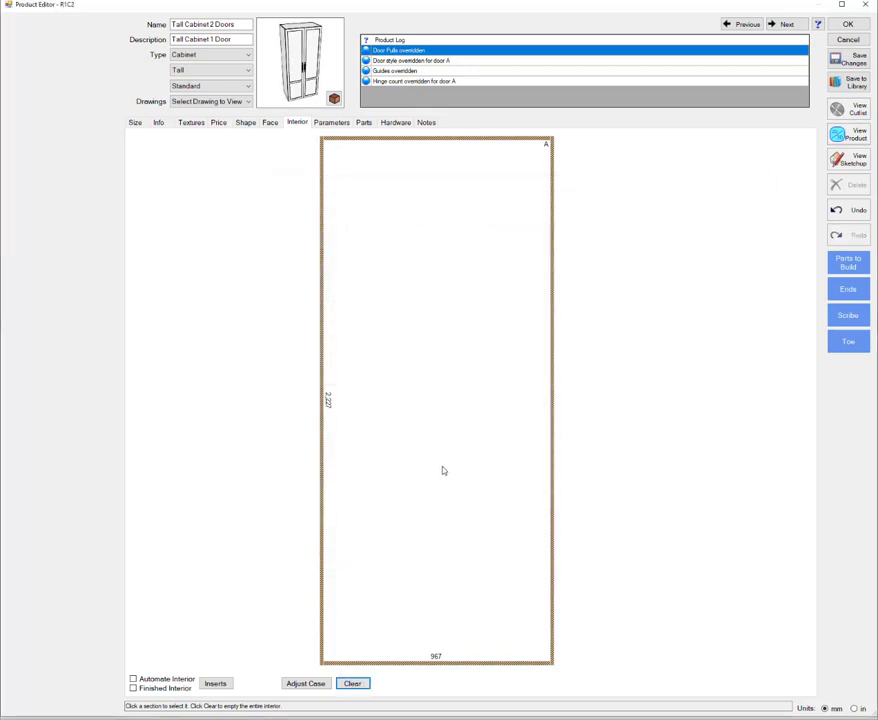
pyautogui.click(467, 452)
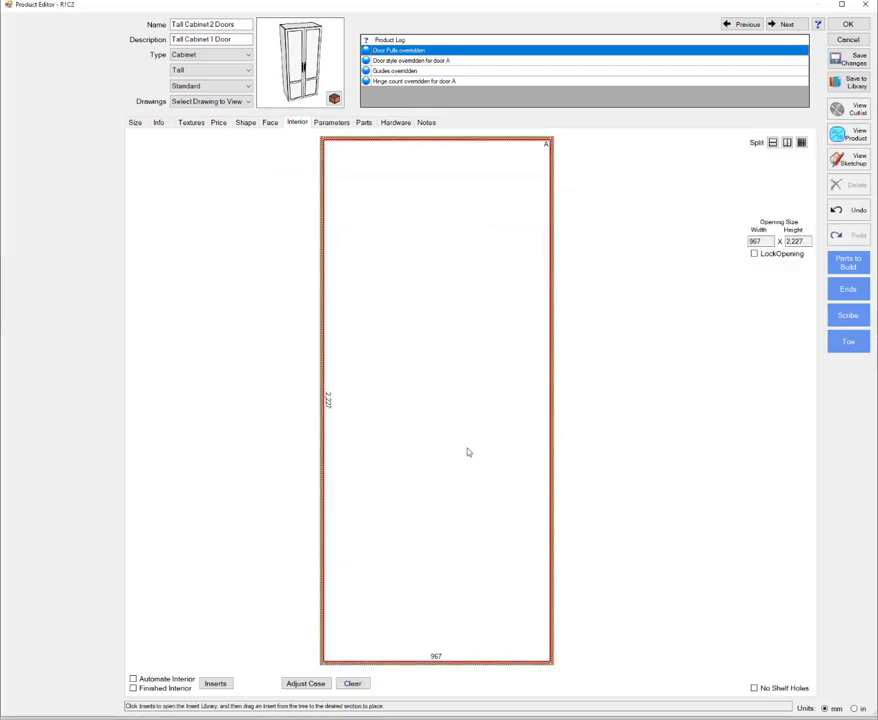
pyautogui.click(773, 143)
pyautogui.click(779, 171)
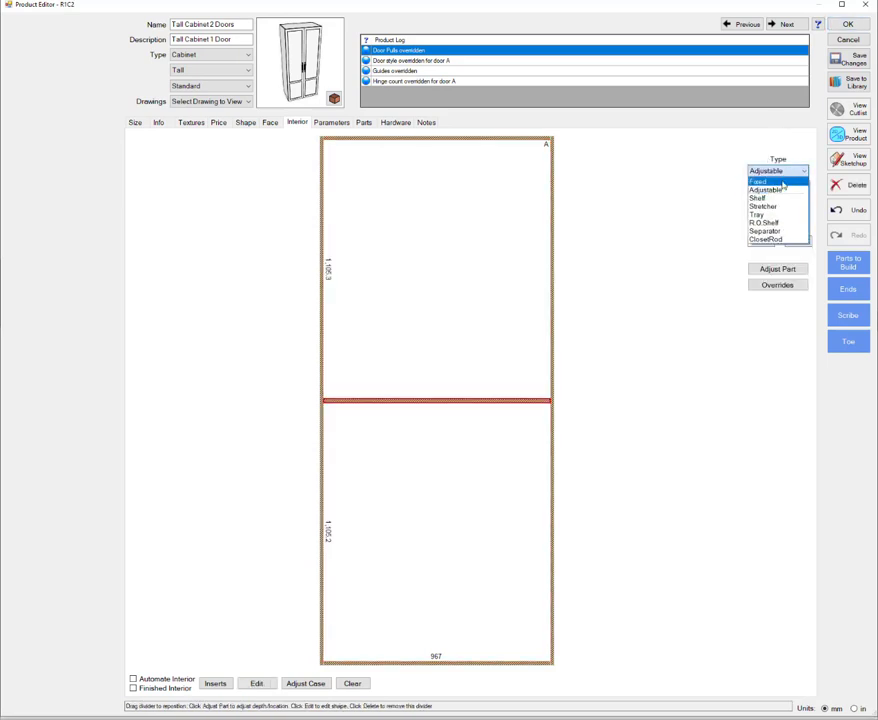
pyautogui.click(779, 182)
# Set the lower section to 1000 mm high and split it into three trays
pyautogui.click(478, 492)
pyautogui.doubleClick(792, 241)
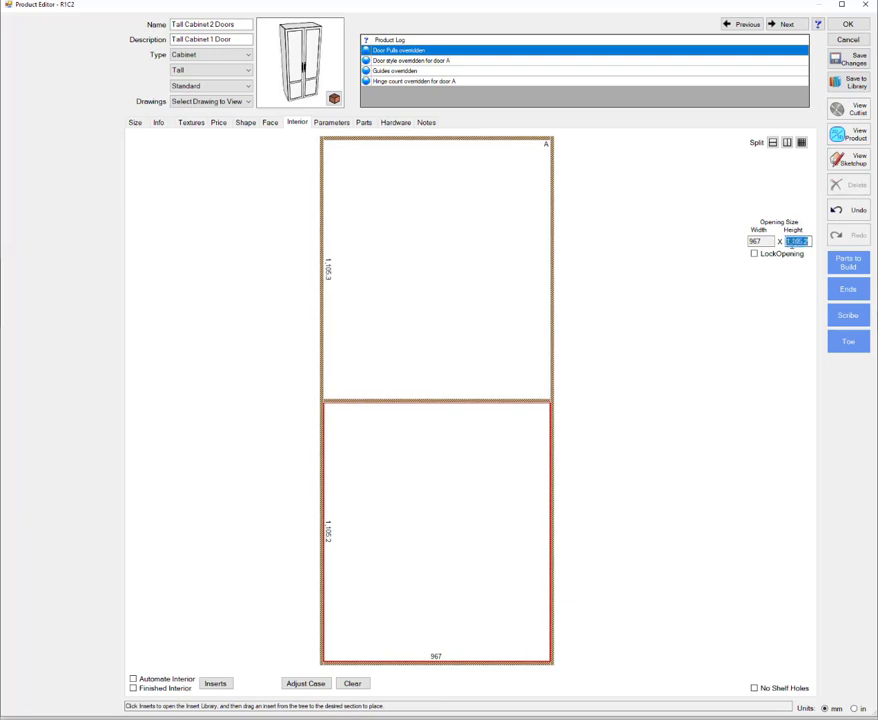
pyautogui.write('1000')
pyautogui.press('Return')
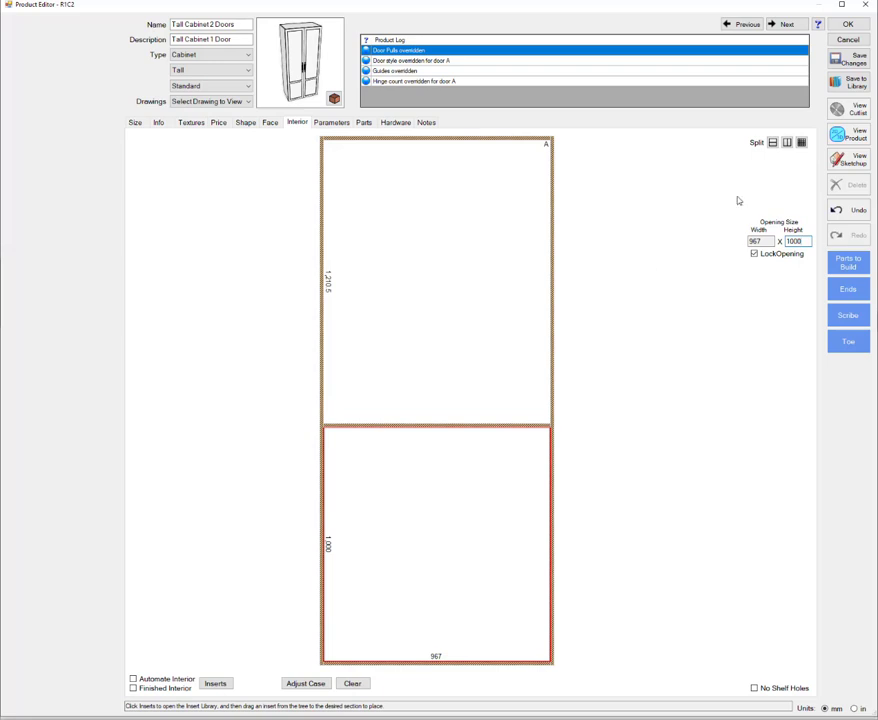
pyautogui.click(801, 143)
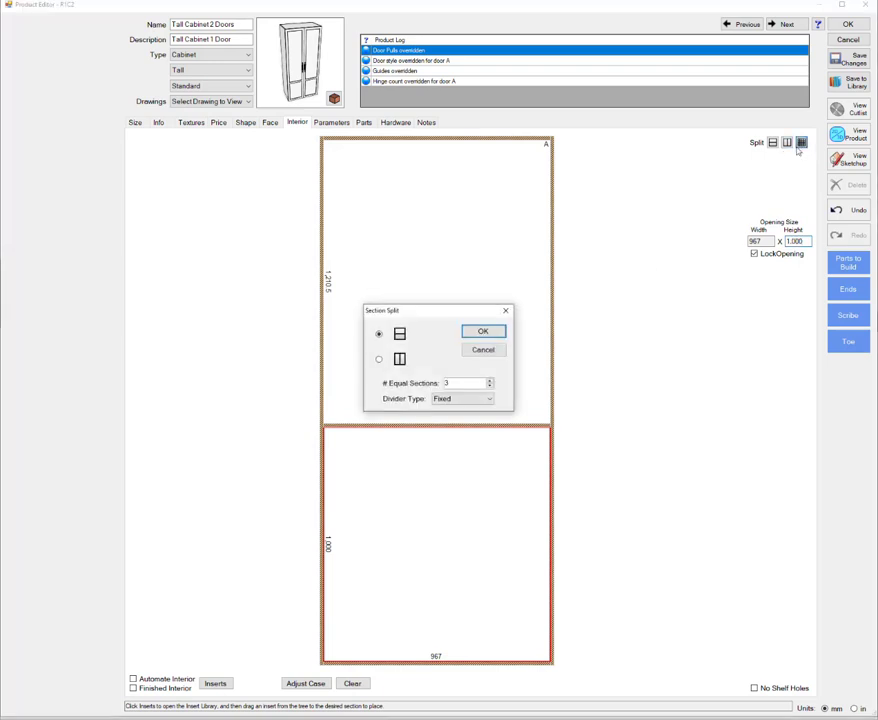
pyautogui.click(489, 398)
pyautogui.click(455, 441)
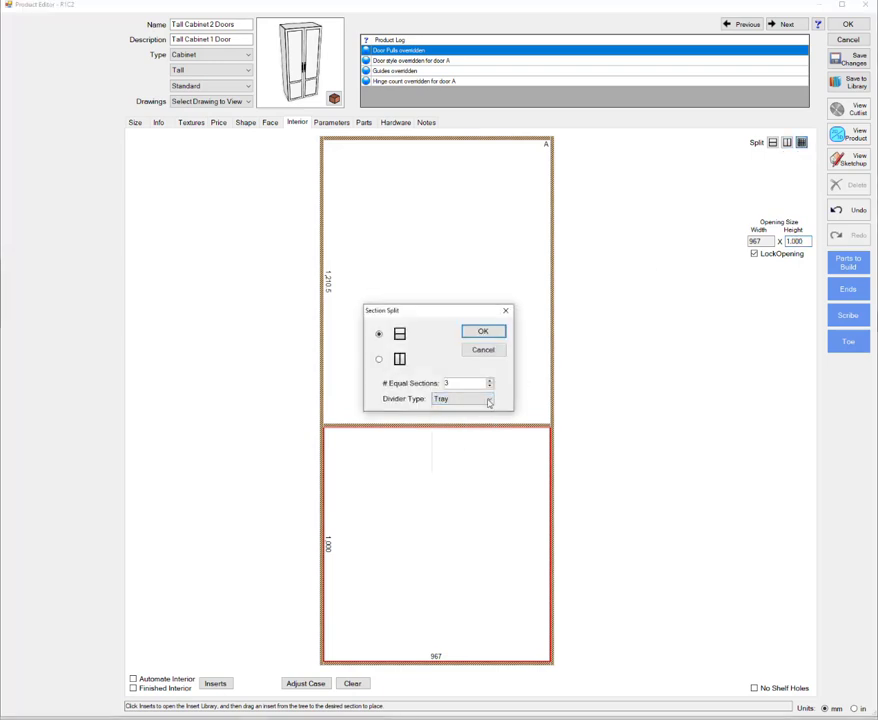
pyautogui.click(483, 332)
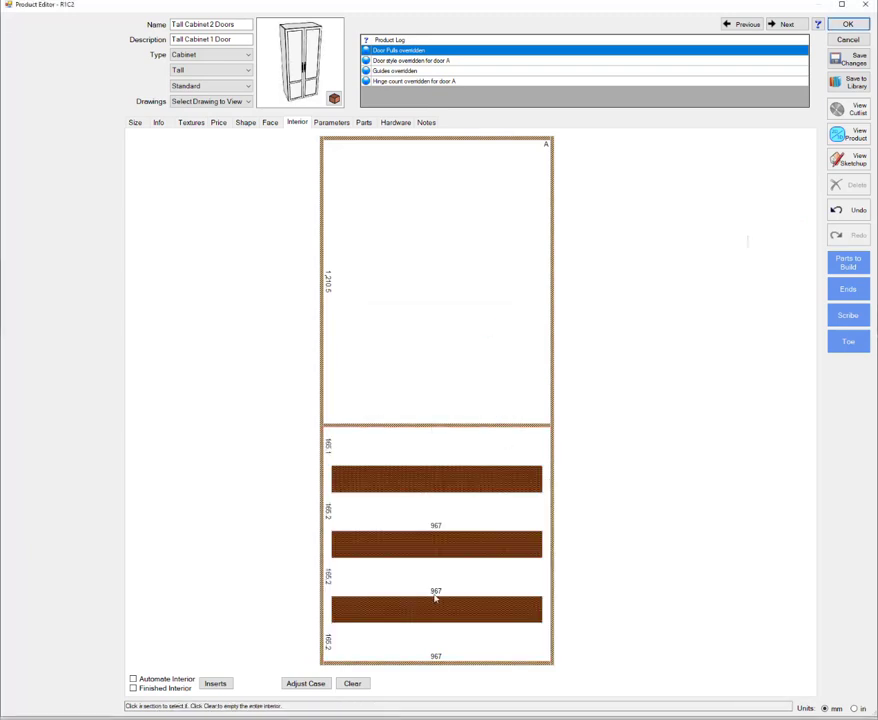
# Override the tray guides to Blum Antaro M 500
pyautogui.click(423, 611)
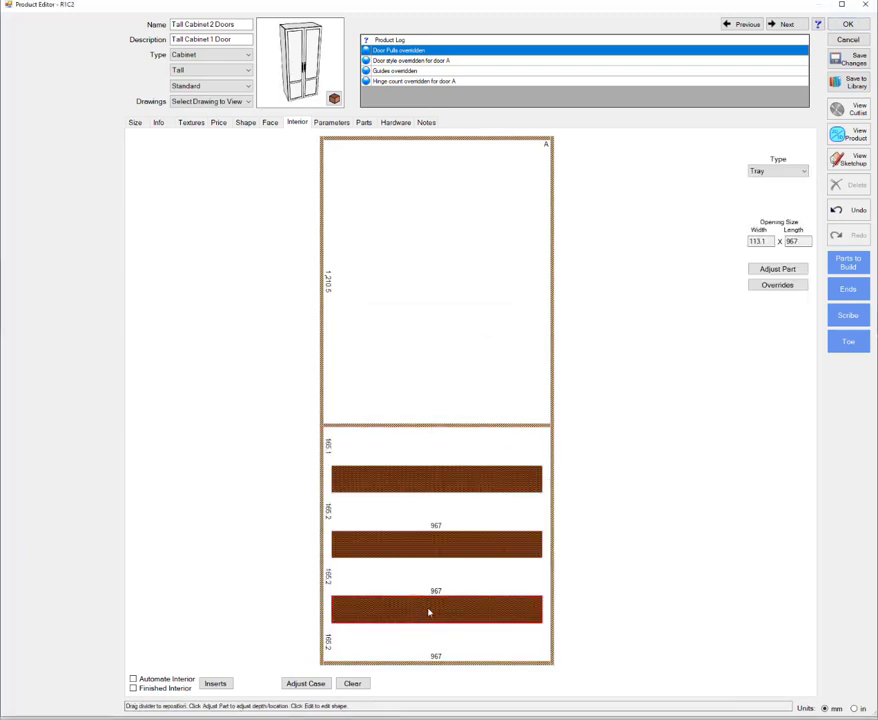
pyautogui.click(764, 286)
pyautogui.click(441, 362)
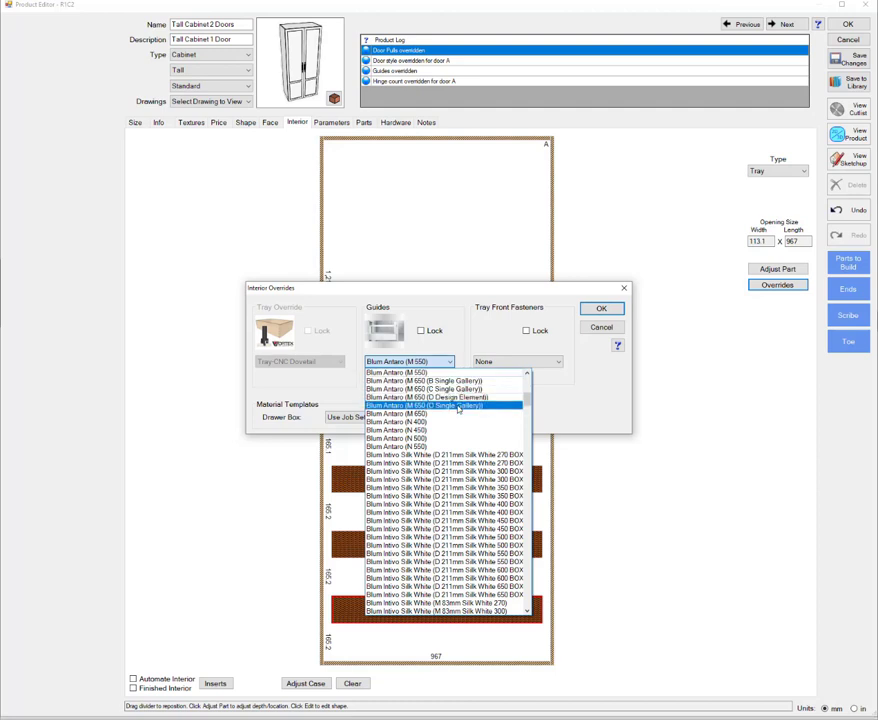
pyautogui.scroll(2, 450, 410)
pyautogui.scroll(1, 454, 416)
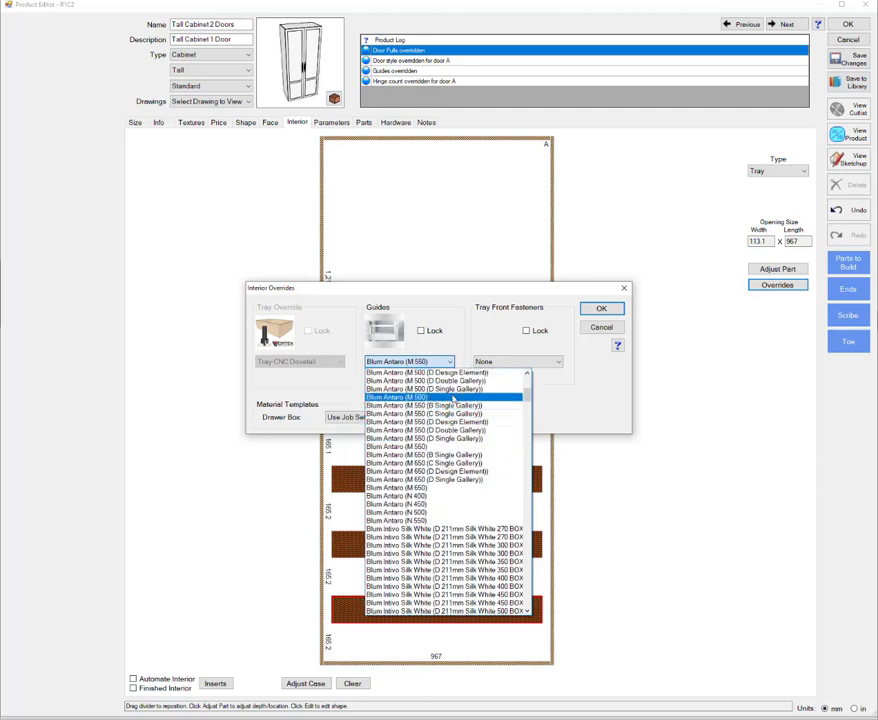
pyautogui.click(440, 369)
pyautogui.click(608, 308)
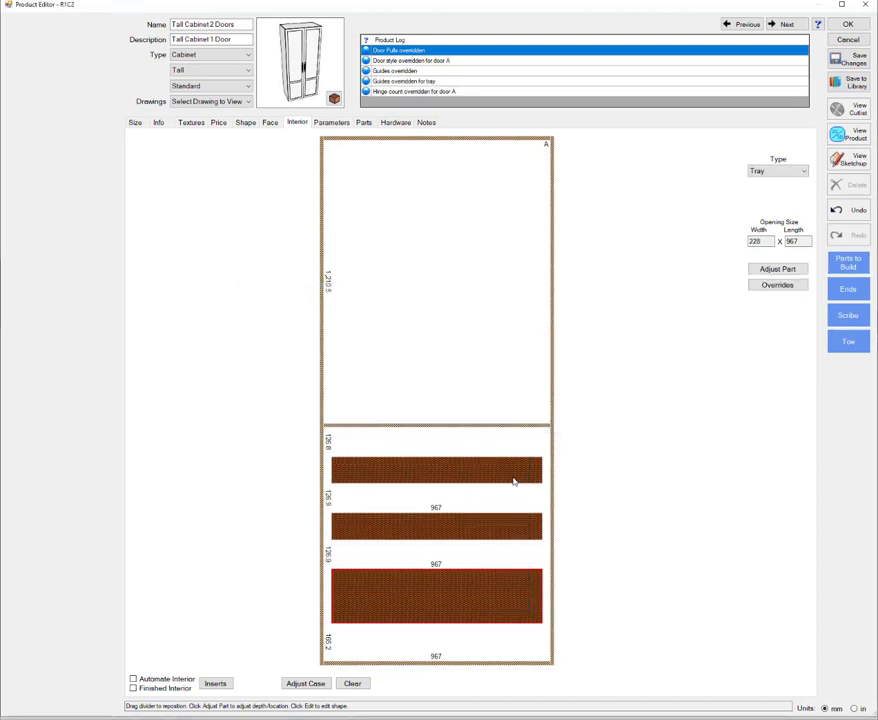
# Set the bottom section below the trays to 50 mm high
pyautogui.click(451, 635)
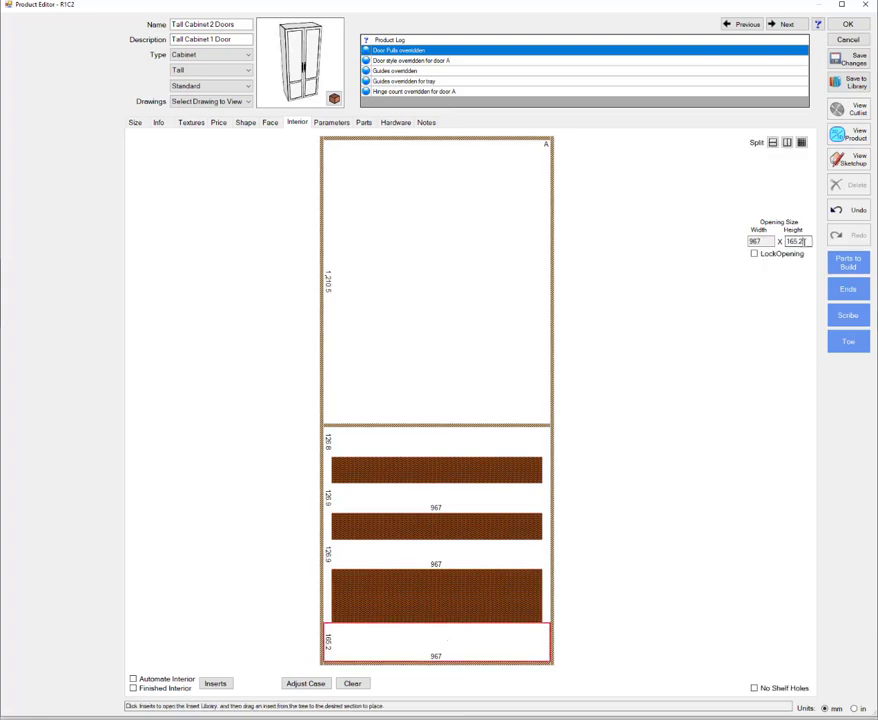
pyautogui.doubleClick(804, 242)
pyautogui.write('50')
pyautogui.press('Return')
pyautogui.click(444, 581)
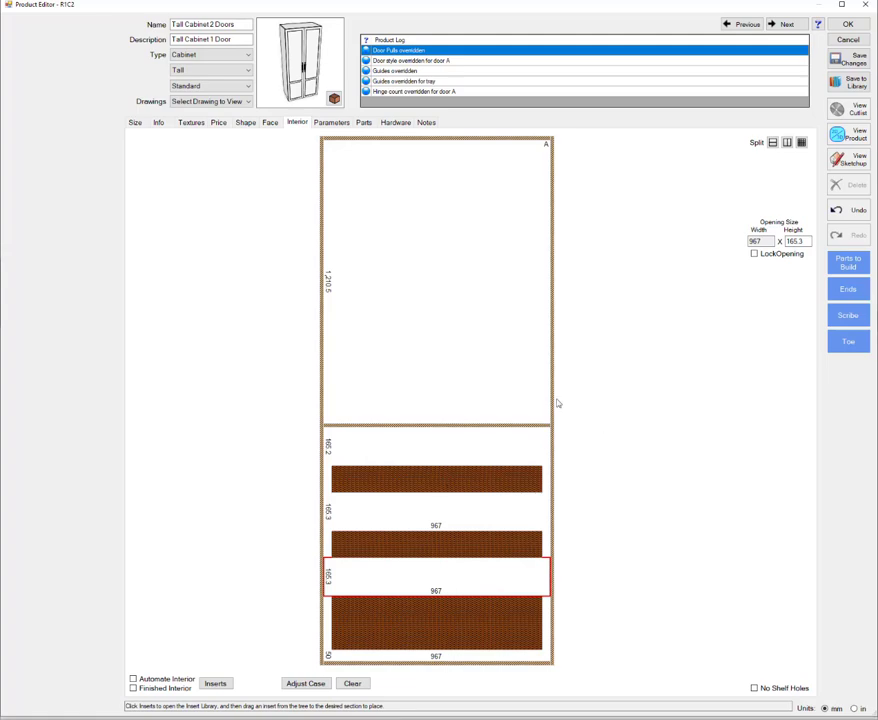
# Split the upper section into halves, with a closet rod divider in the right half
pyautogui.click(487, 374)
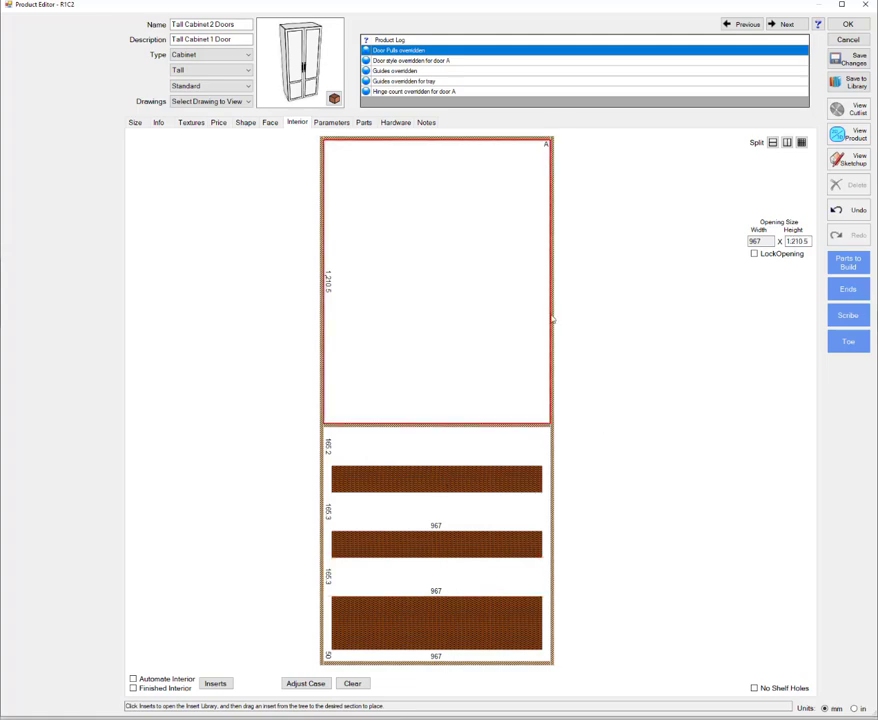
pyautogui.click(787, 142)
pyautogui.click(499, 225)
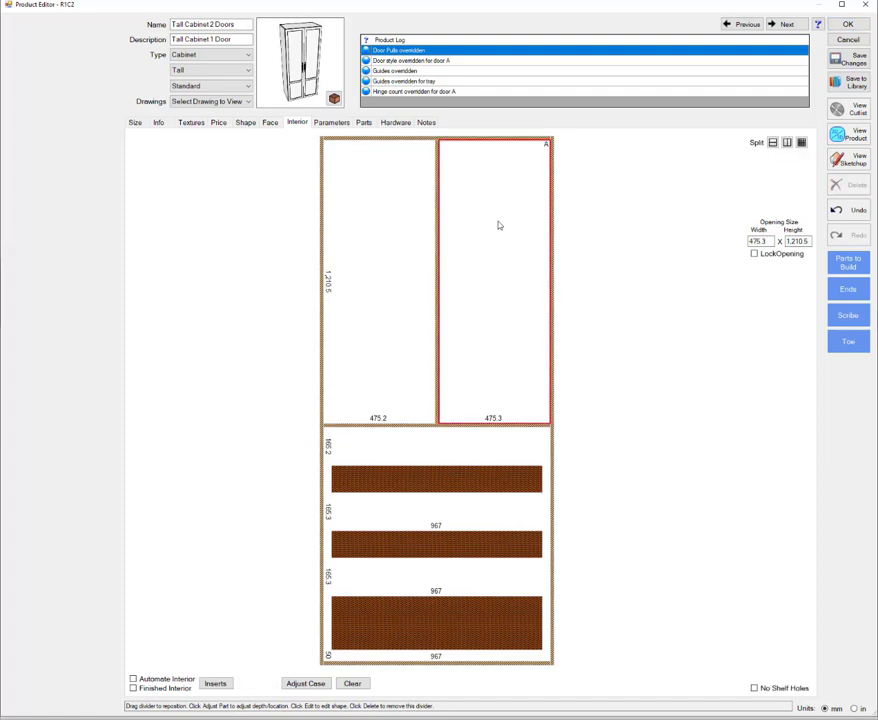
pyautogui.click(773, 143)
pyautogui.click(790, 171)
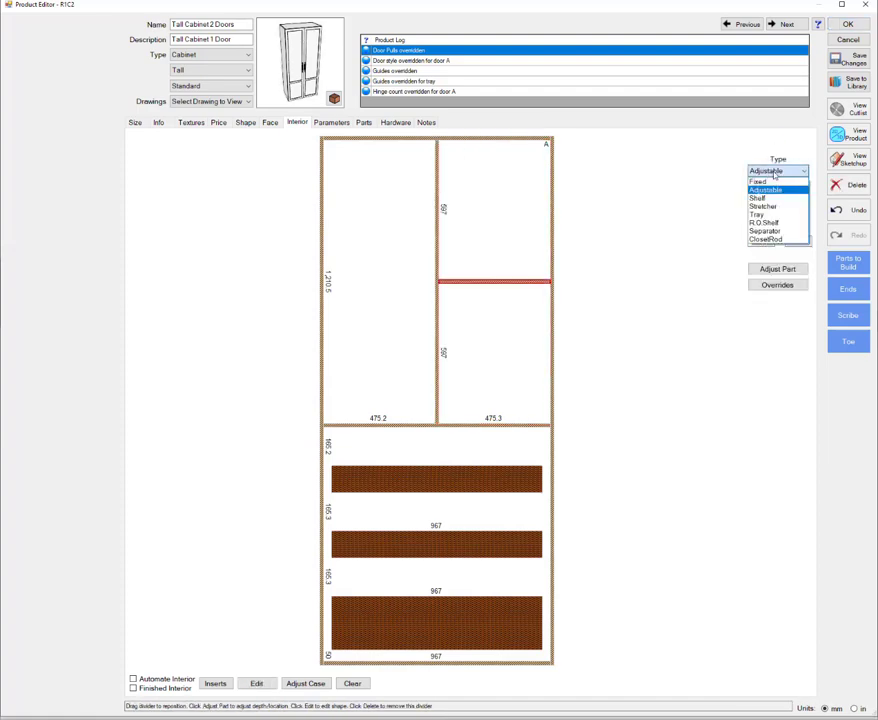
pyautogui.click(766, 240)
# Split the left upper half into four equal sections and preview the cabinet in 3D
pyautogui.click(381, 258)
pyautogui.click(801, 144)
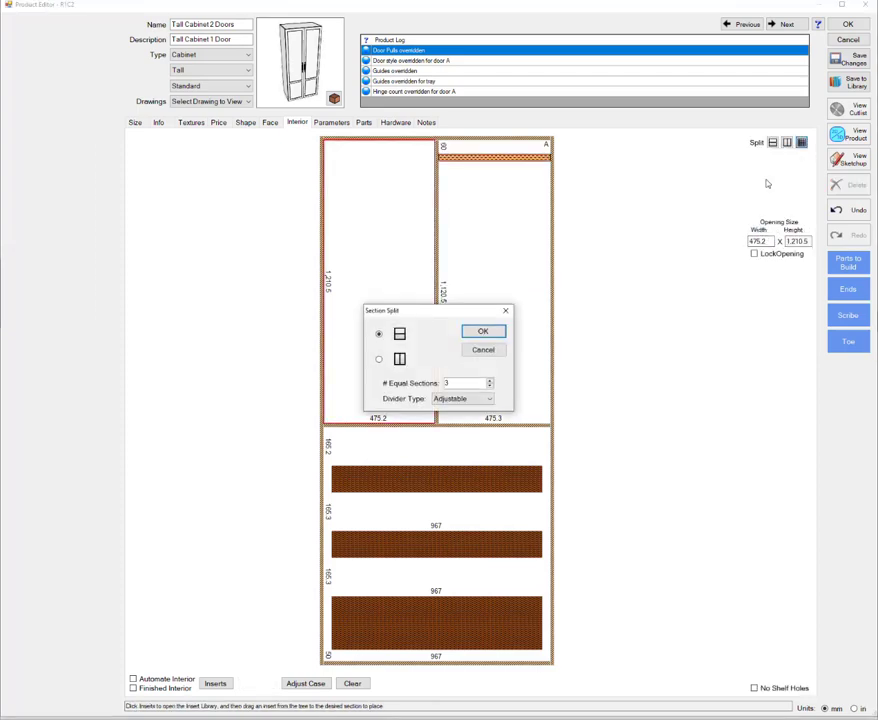
pyautogui.click(496, 332)
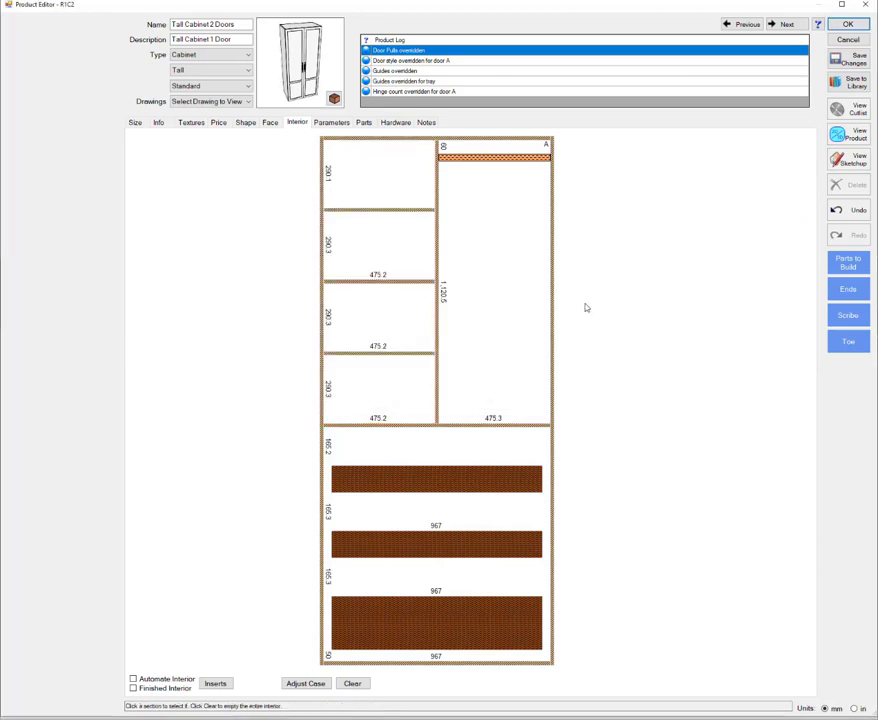
pyautogui.click(845, 135)
pyautogui.moveTo(591, 358)
pyautogui.mouseDown()
pyautogui.moveTo(621, 361)
pyautogui.moveTo(597, 363)
pyautogui.mouseUp()
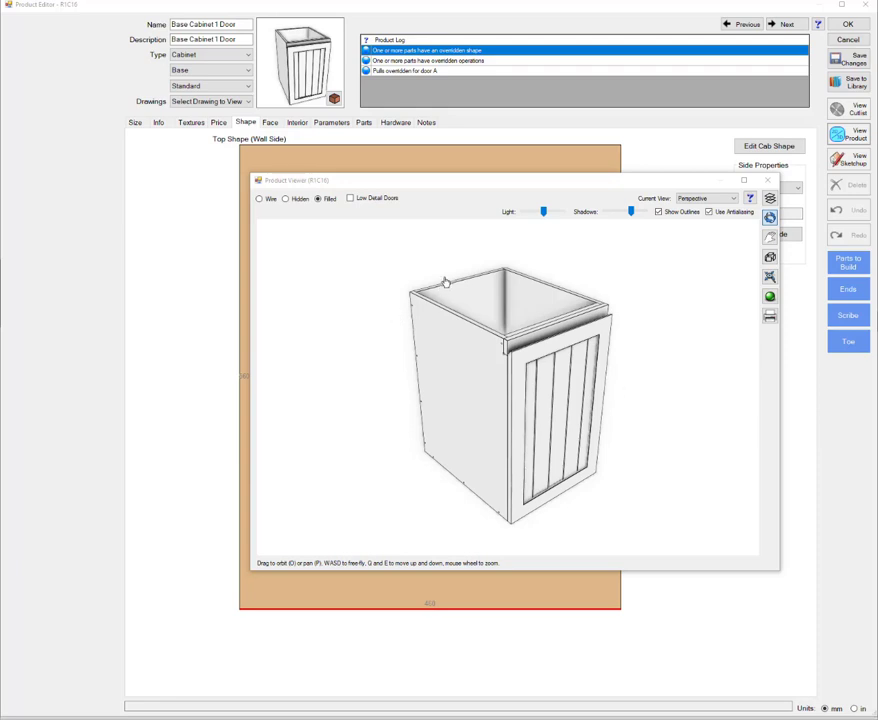
# Change the base cabinet's top to an L shape with a 300 inner edge
pyautogui.click(772, 181)
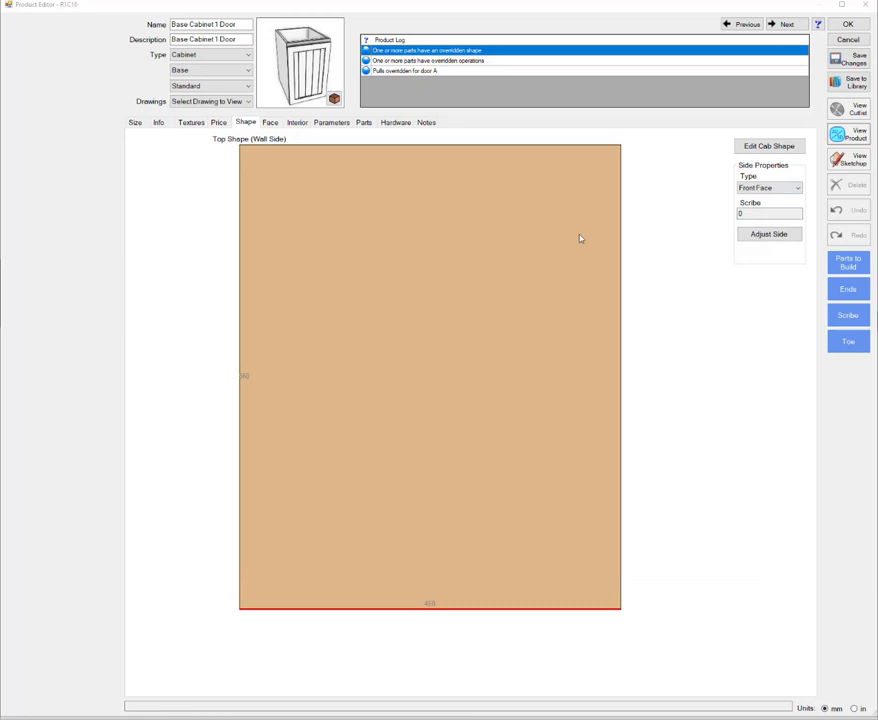
pyautogui.click(760, 147)
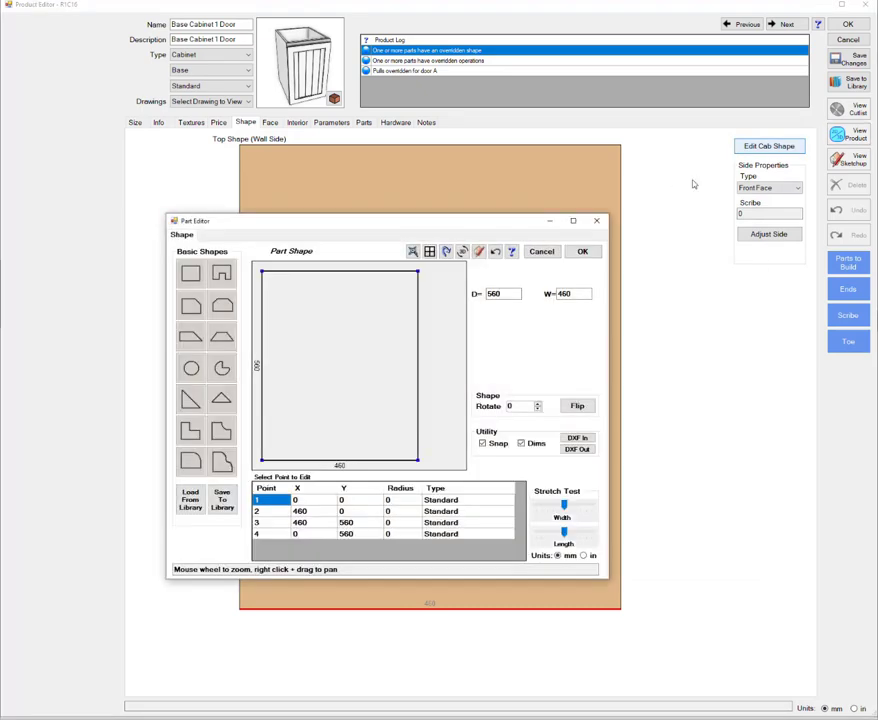
pyautogui.click(192, 430)
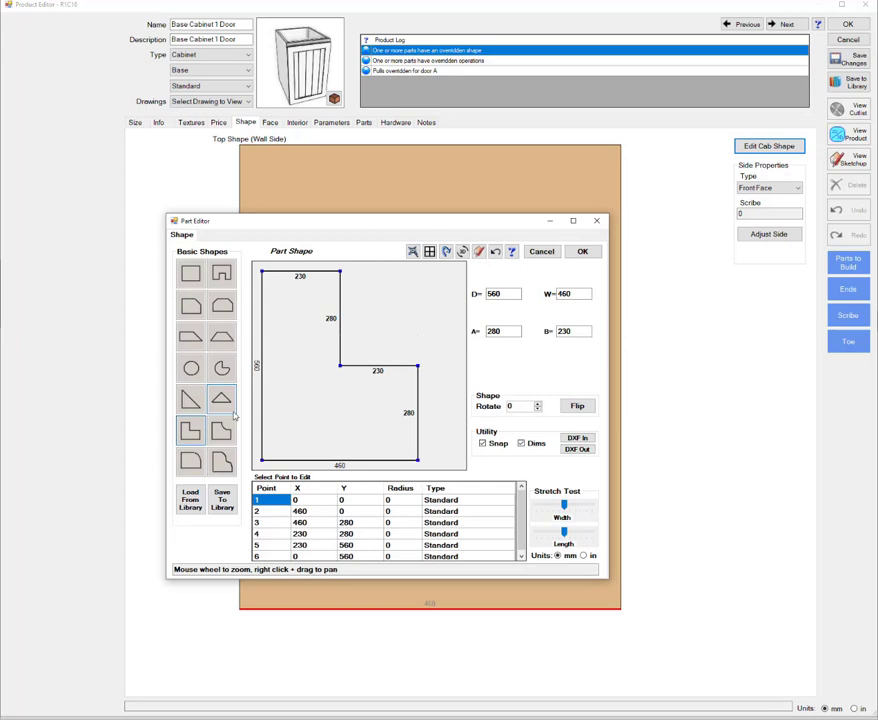
pyautogui.click(374, 369)
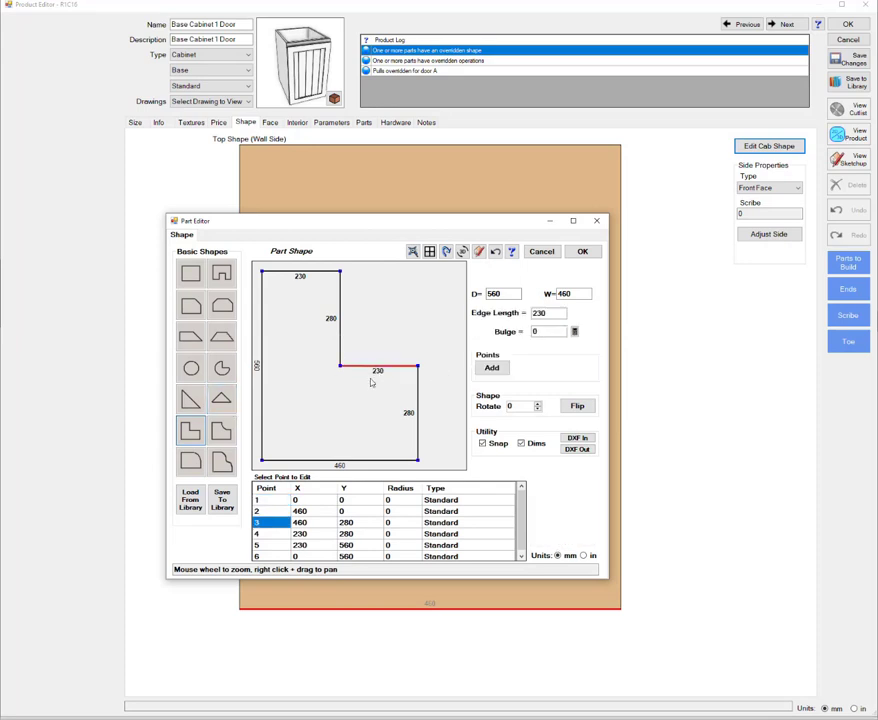
pyautogui.doubleClick(538, 313)
pyautogui.write('300')
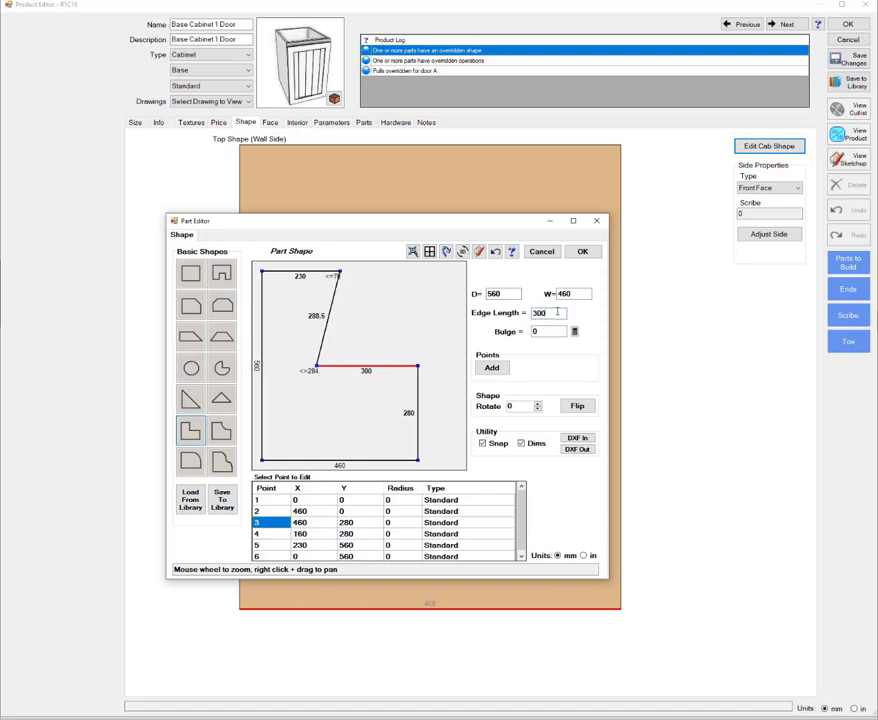
# Size the notch to 160 by 200 with a 360 right side and accept the top
pyautogui.moveTo(341, 275); pyautogui.dragTo(318, 276)
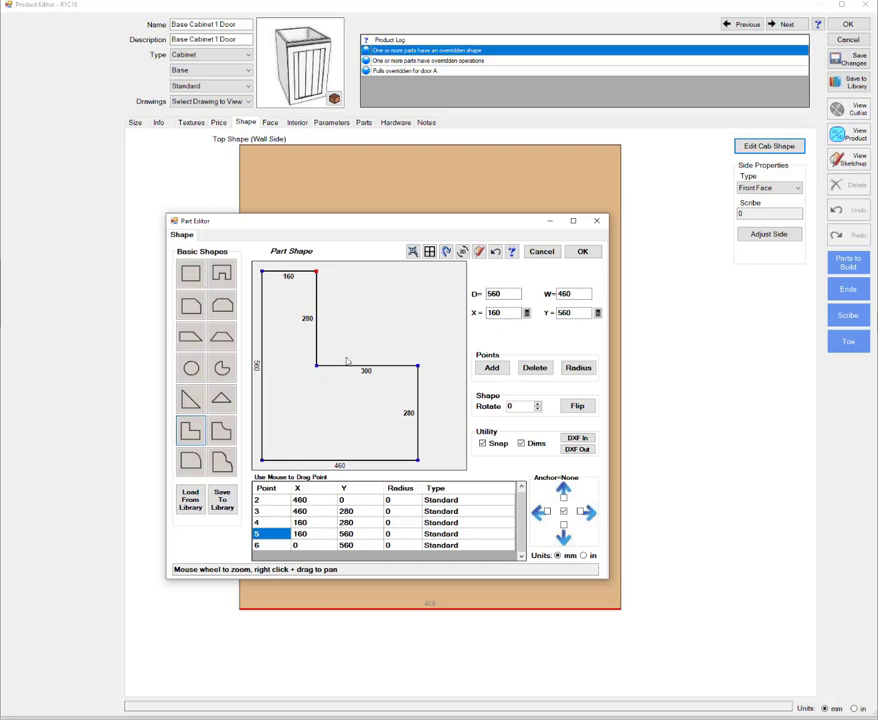
pyautogui.click(318, 338)
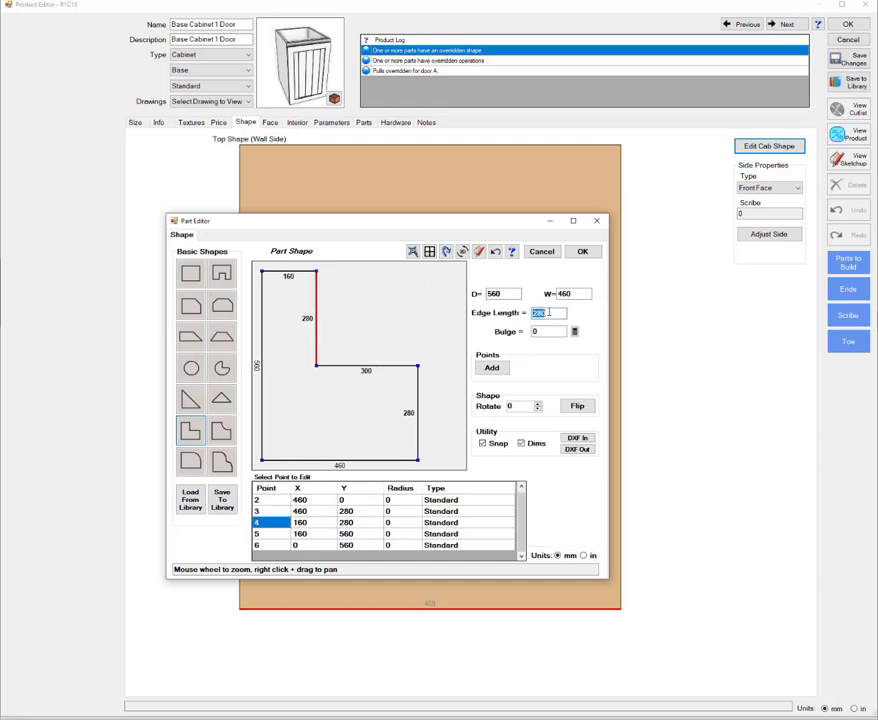
pyautogui.write('2')
pyautogui.press('Return')
pyautogui.moveTo(418, 370); pyautogui.dragTo(418, 340)
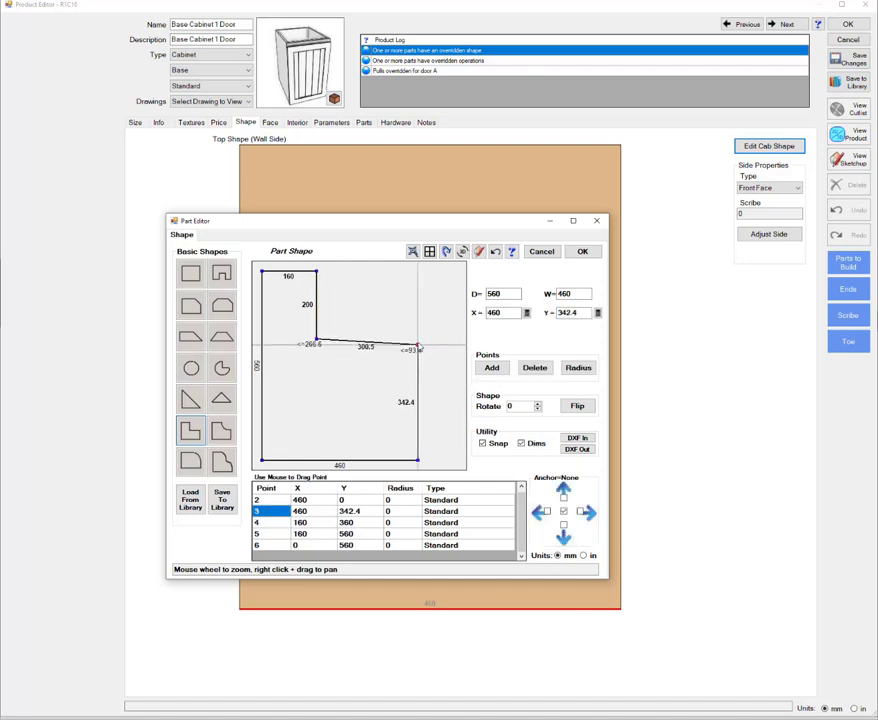
pyautogui.click(437, 359)
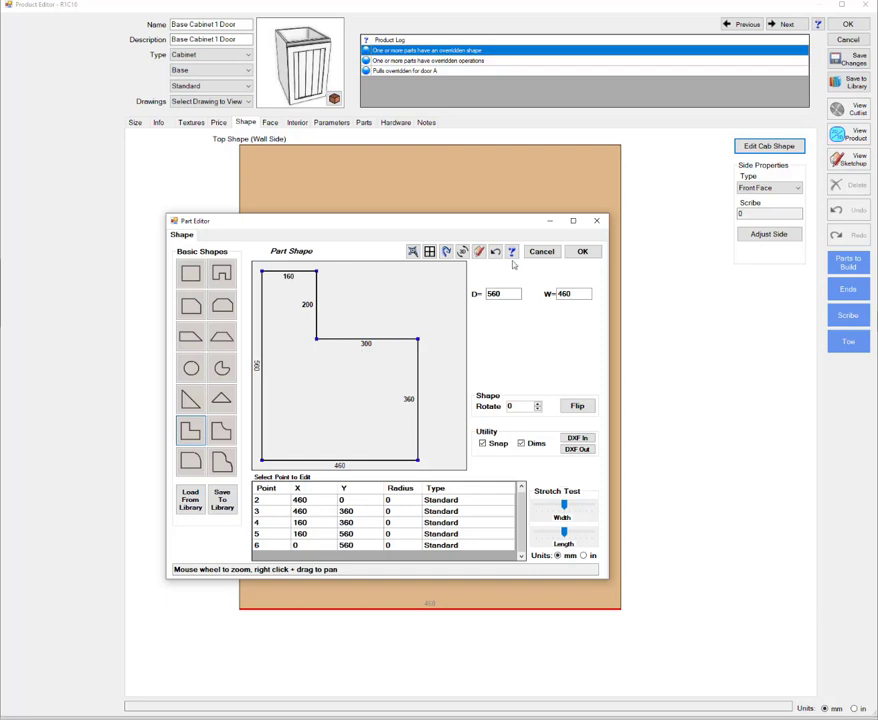
pyautogui.click(583, 251)
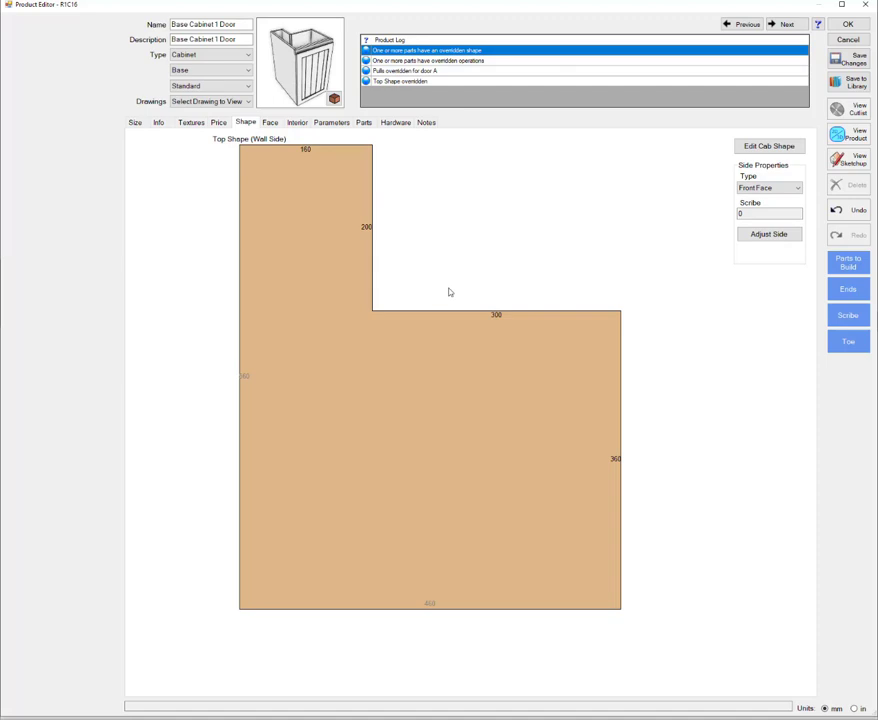
# Make both notch edges back sides and bore shelf holes in the back
pyautogui.click(466, 313)
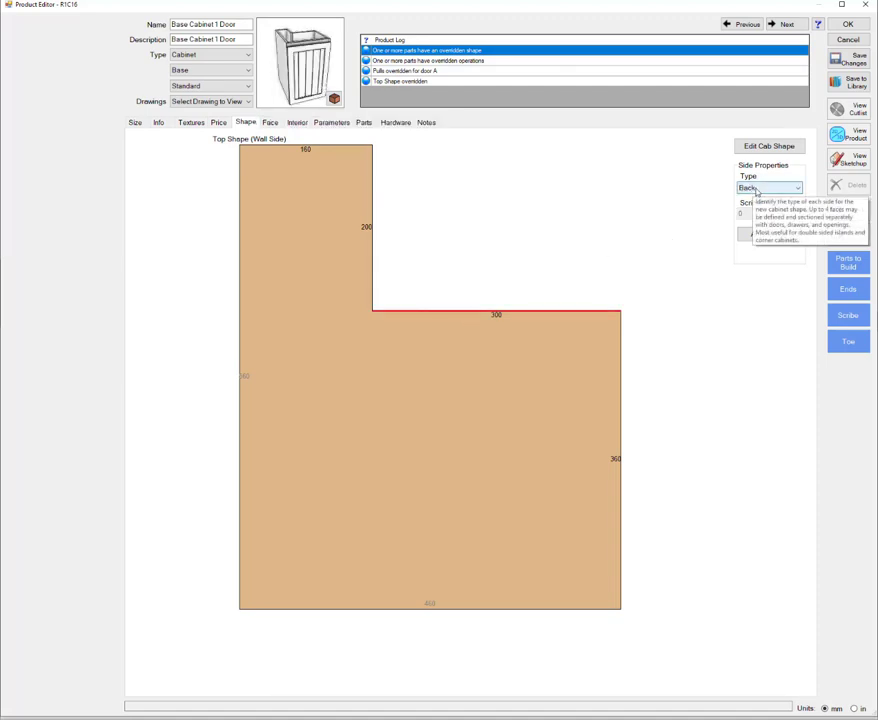
pyautogui.click(372, 232)
pyautogui.click(767, 188)
pyautogui.click(760, 262)
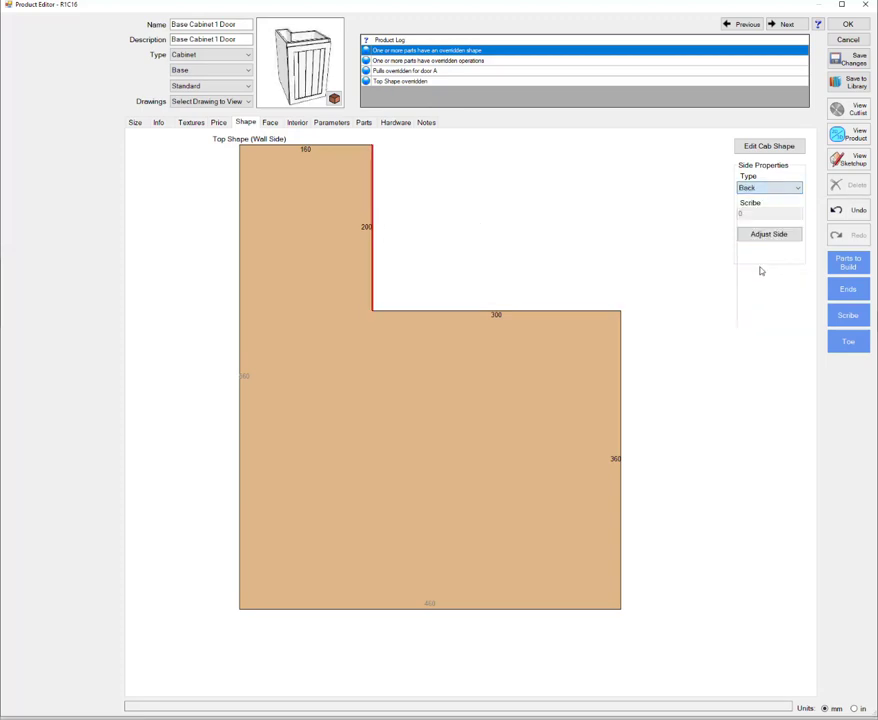
pyautogui.click(519, 316)
pyautogui.click(750, 236)
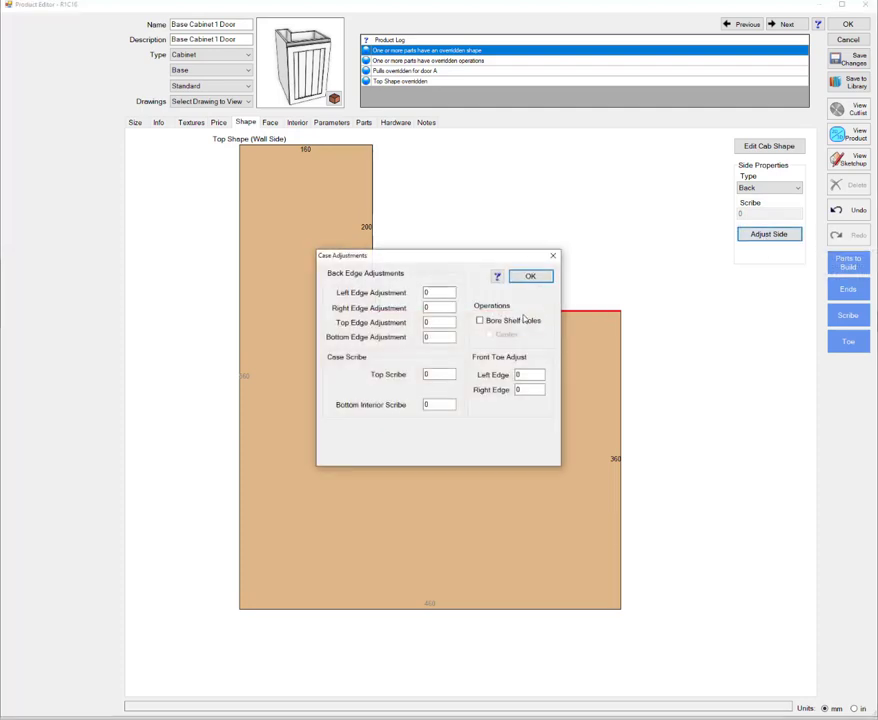
pyautogui.click(521, 321)
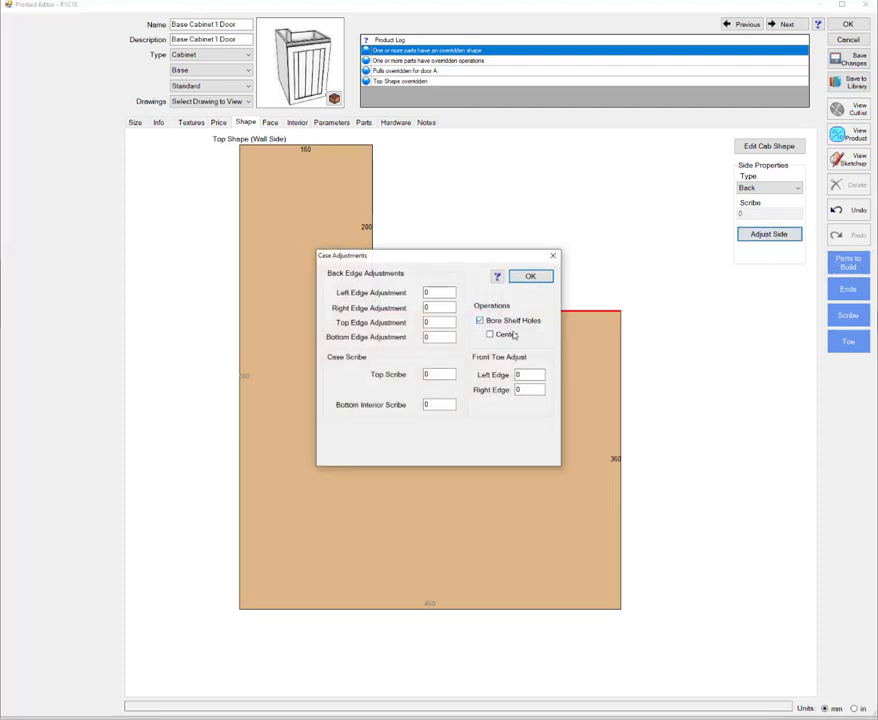
pyautogui.click(530, 277)
# Check the cabinet in 3D from above, toggling wireframe and shaded views
pyautogui.click(838, 136)
pyautogui.moveTo(553, 308)
pyautogui.mouseDown()
pyautogui.moveTo(555, 359)
pyautogui.moveTo(529, 370)
pyautogui.moveTo(494, 358)
pyautogui.moveTo(507, 352)
pyautogui.mouseUp()
pyautogui.click(259, 198)
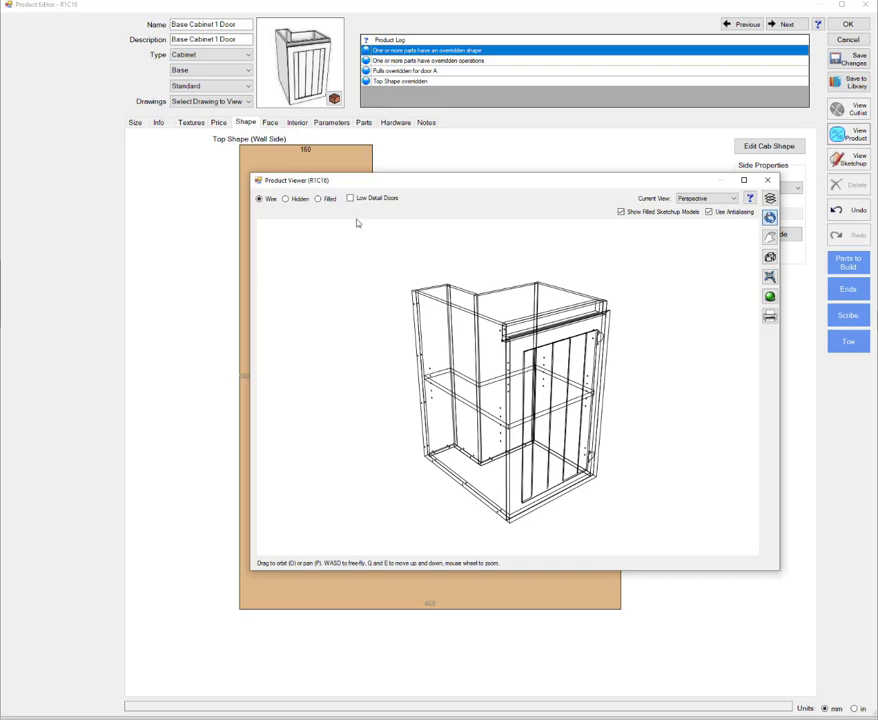
pyautogui.click(319, 198)
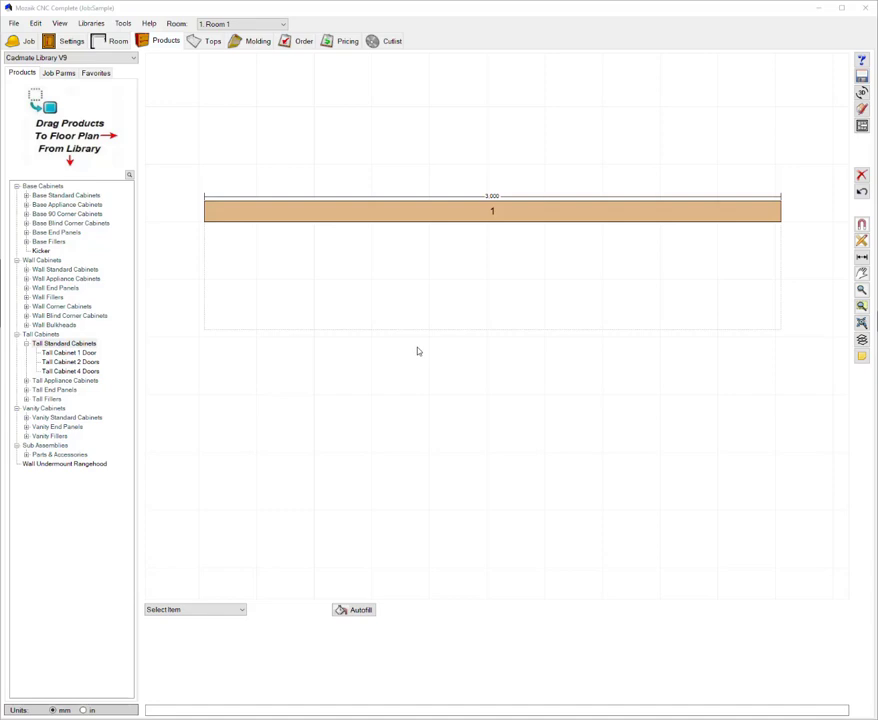
# Add the Tall Cabinet 2 Doors to the wall and justify it to the left end
pyautogui.click(70, 361)
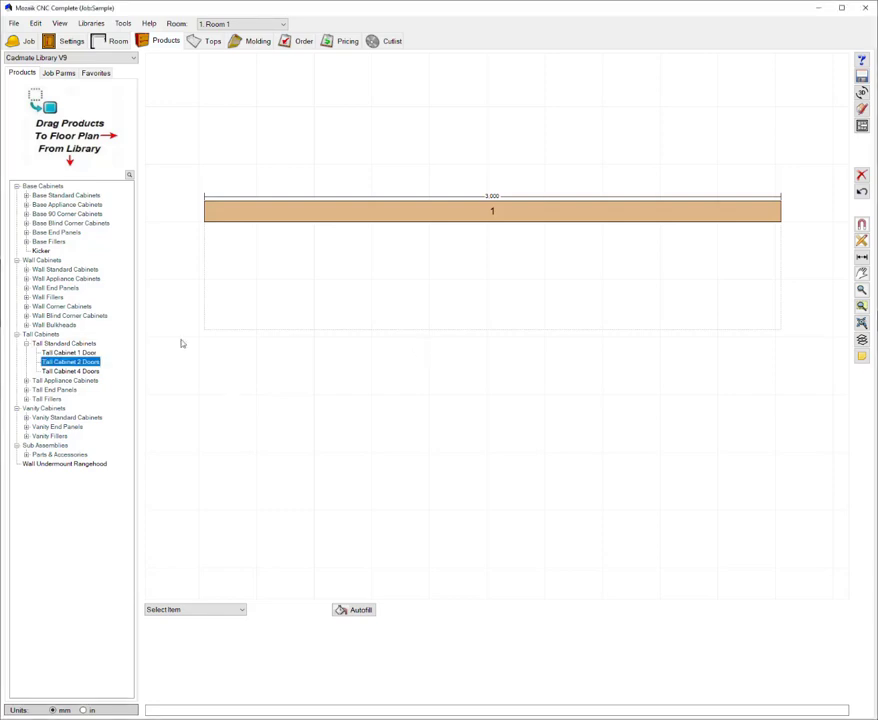
pyautogui.moveTo(71, 366); pyautogui.dragTo(232, 265)
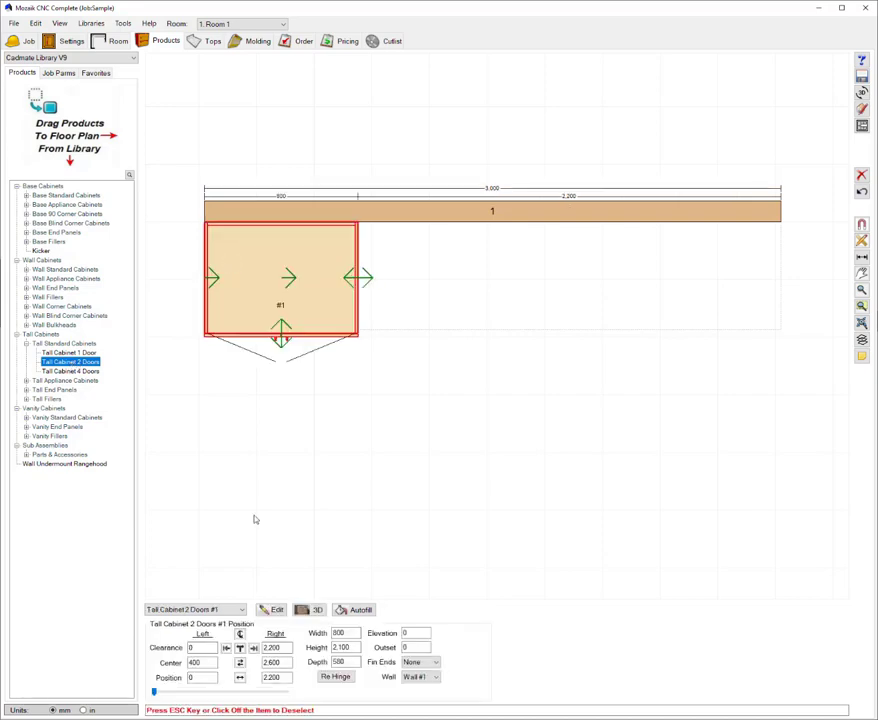
pyautogui.click(240, 636)
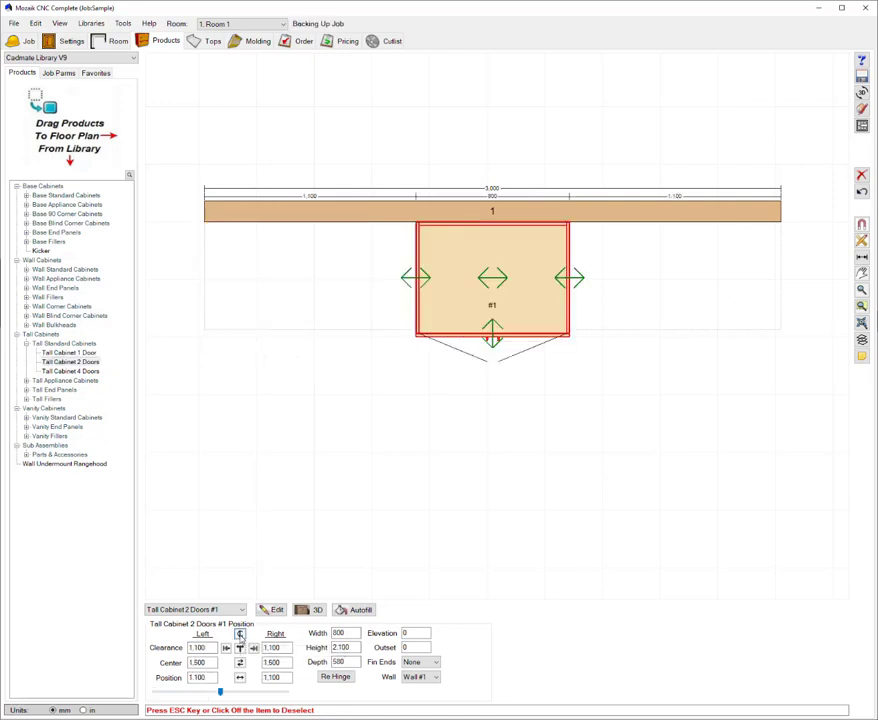
pyautogui.click(226, 648)
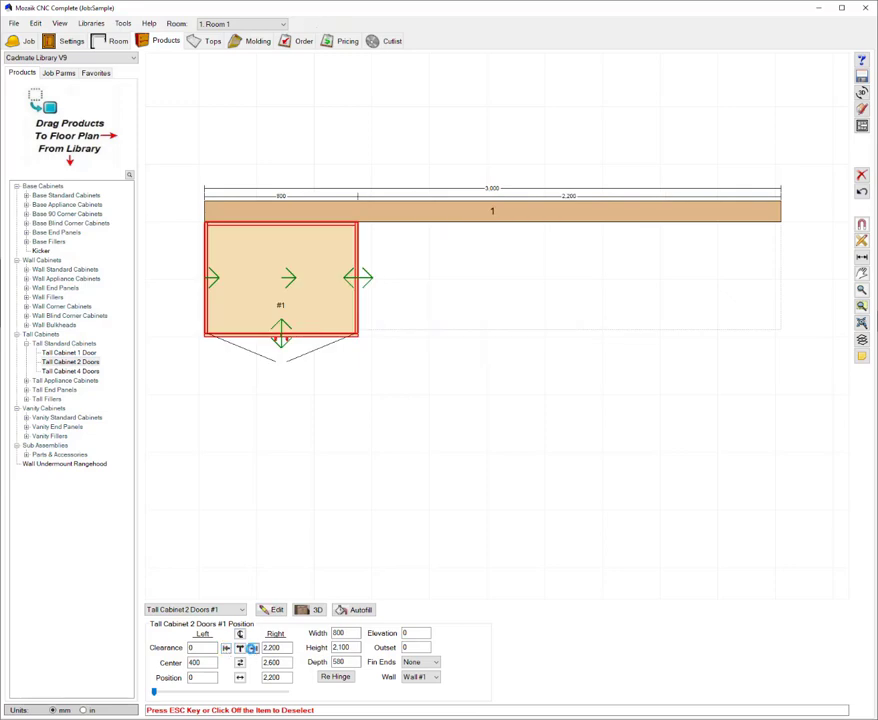
pyautogui.click(254, 648)
pyautogui.click(227, 648)
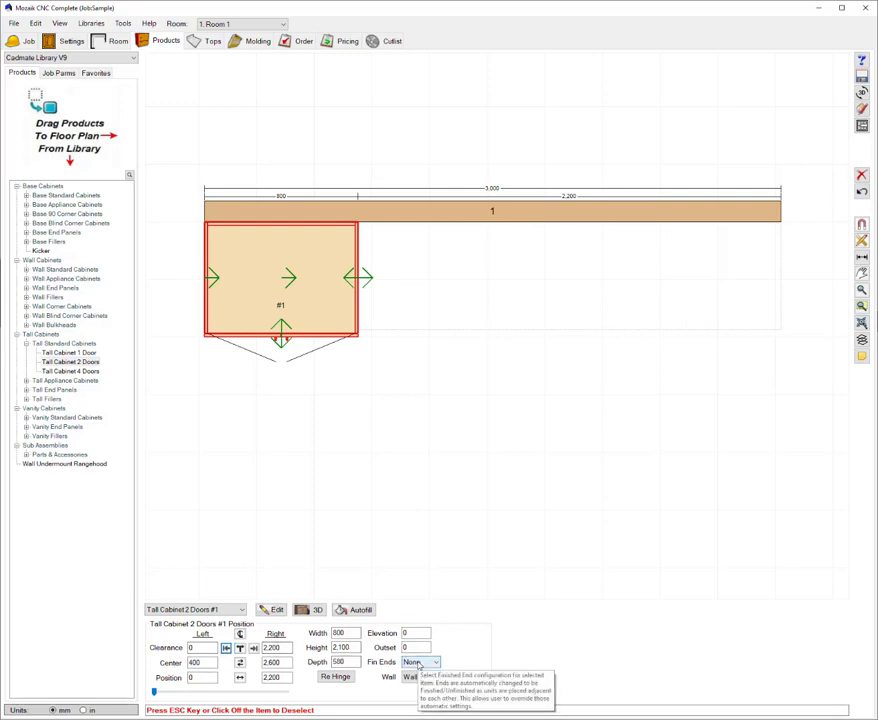
# Give the tall cabinet finished ends on both sides and refit it flush left
pyautogui.click(419, 663)
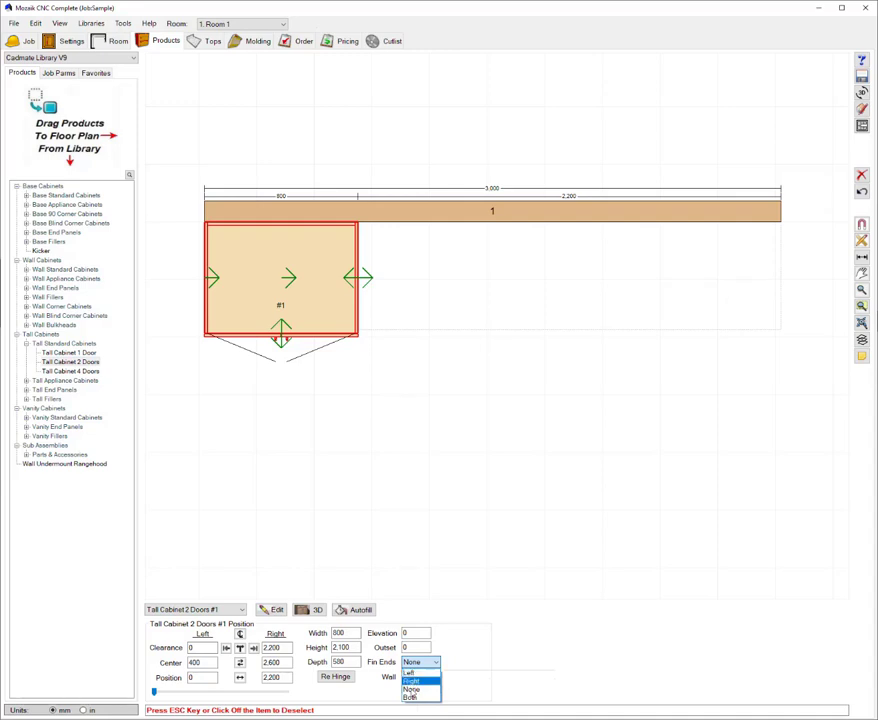
pyautogui.click(410, 697)
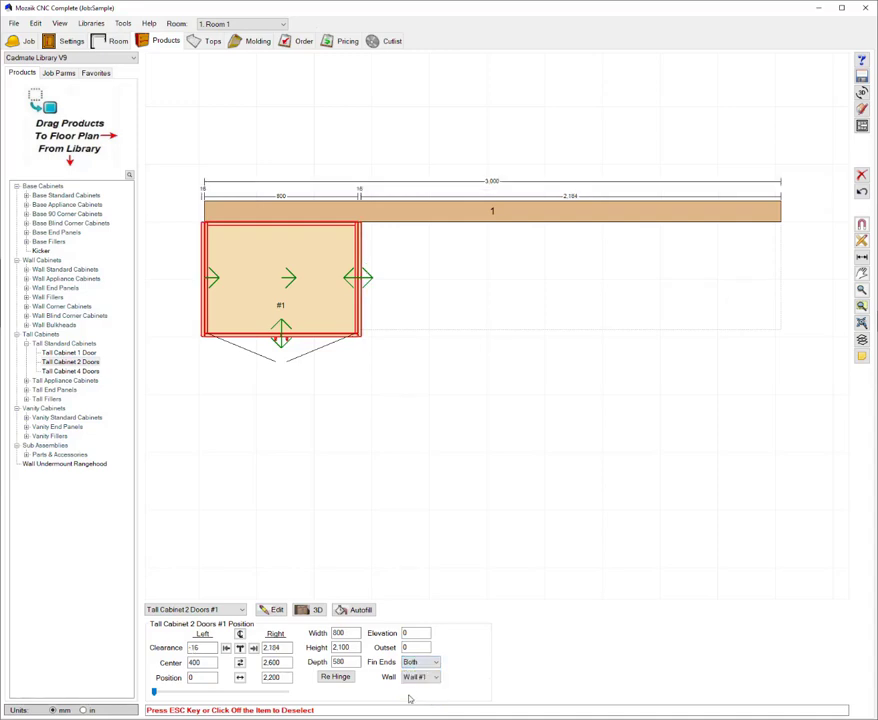
pyautogui.click(226, 648)
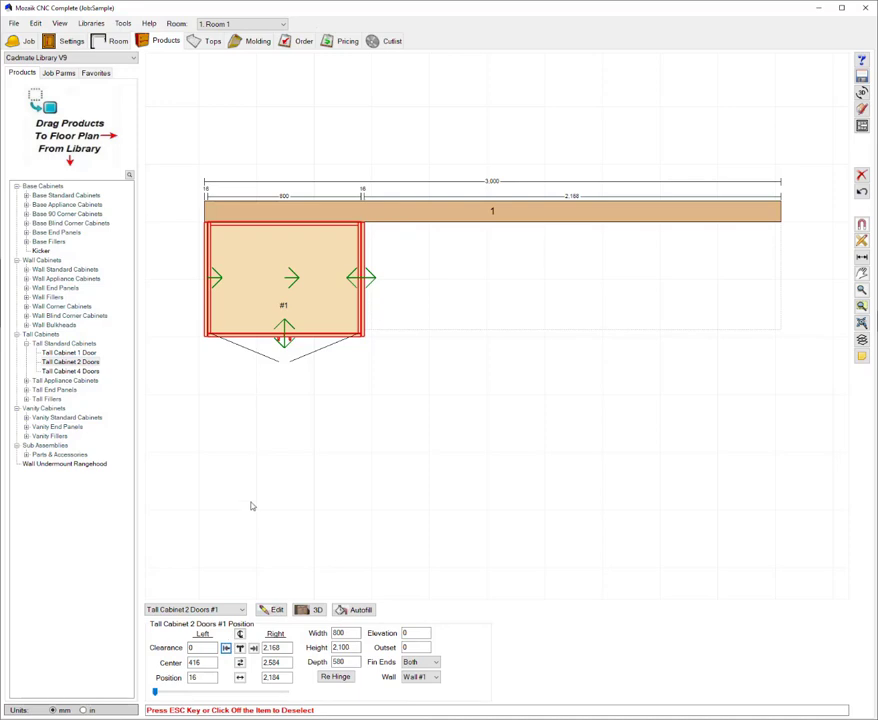
# Add a two-door, a three-drawer and another two-door base cabinet beside the tall one
pyautogui.click(27, 196)
pyautogui.moveTo(76, 217); pyautogui.dragTo(371, 254)
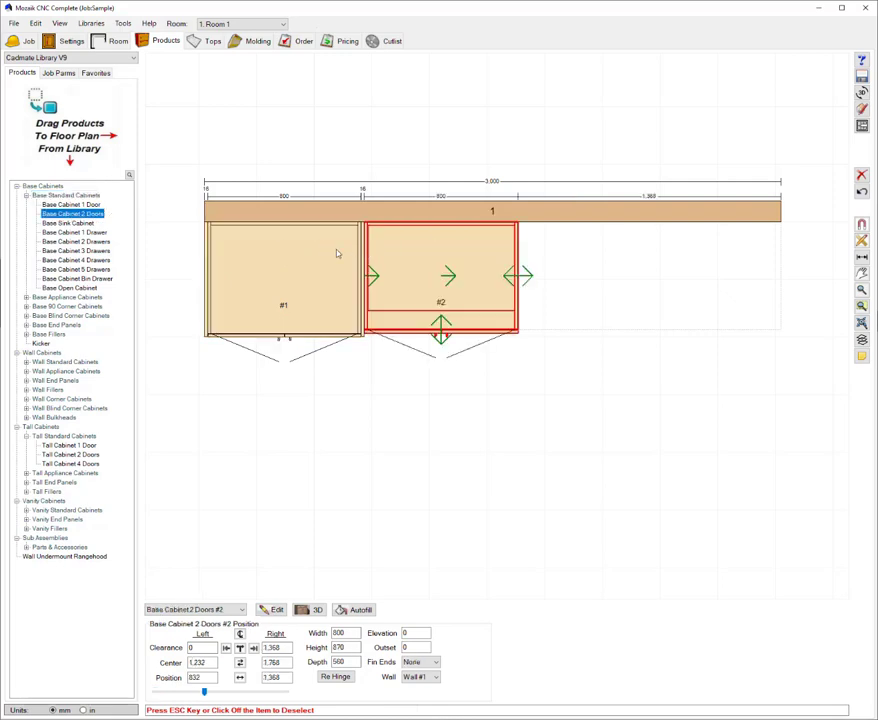
pyautogui.moveTo(76, 250); pyautogui.dragTo(537, 247)
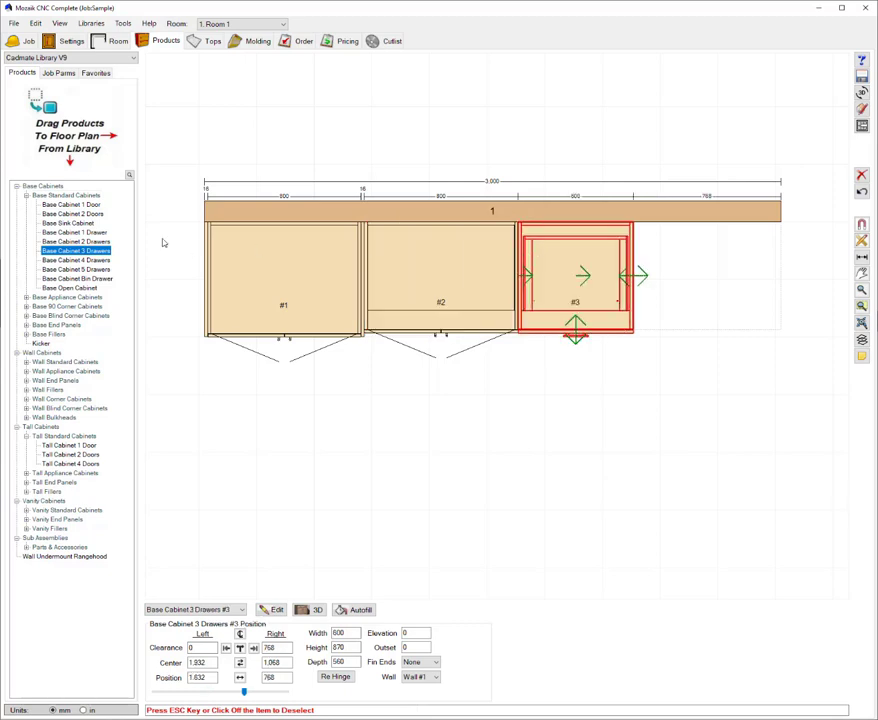
pyautogui.moveTo(72, 213); pyautogui.dragTo(716, 246)
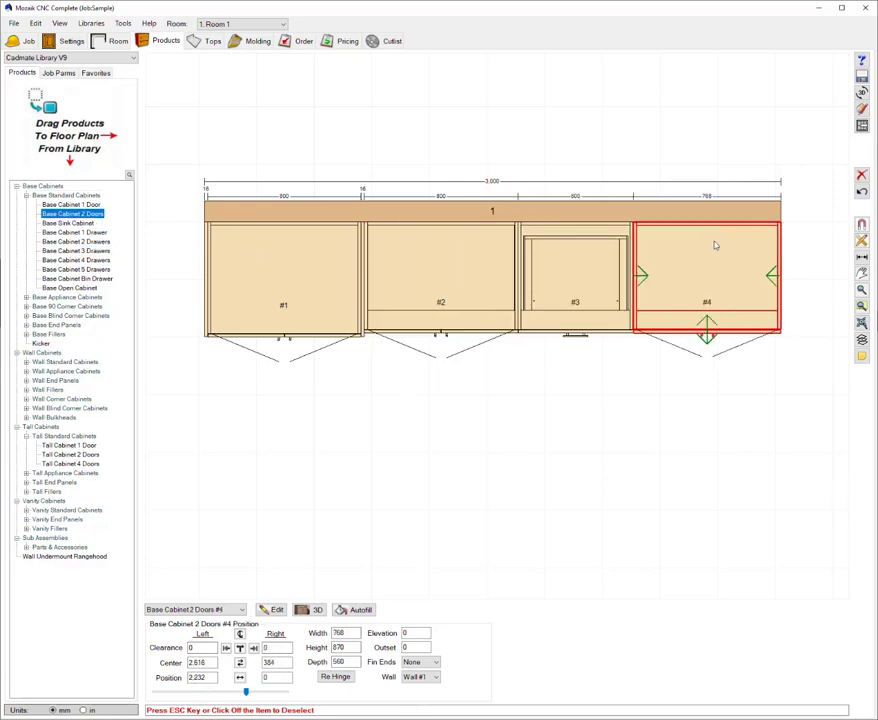
# Give cabinet #4 a finished right end and narrow it to fit the wall
pyautogui.click(430, 662)
pyautogui.click(413, 684)
pyautogui.click(575, 437)
pyautogui.click(690, 295)
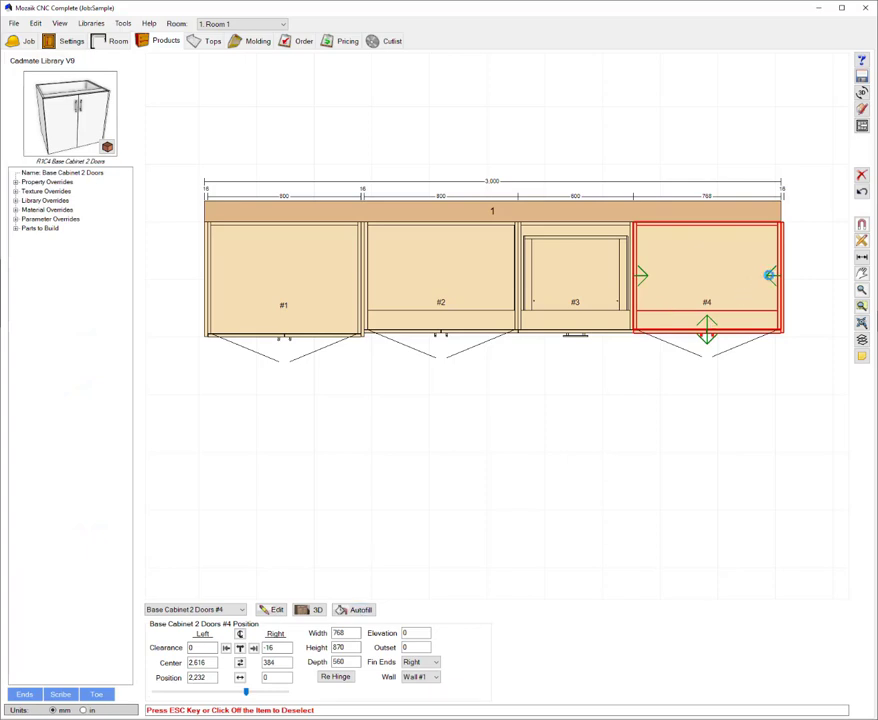
pyautogui.moveTo(771, 276); pyautogui.dragTo(785, 280)
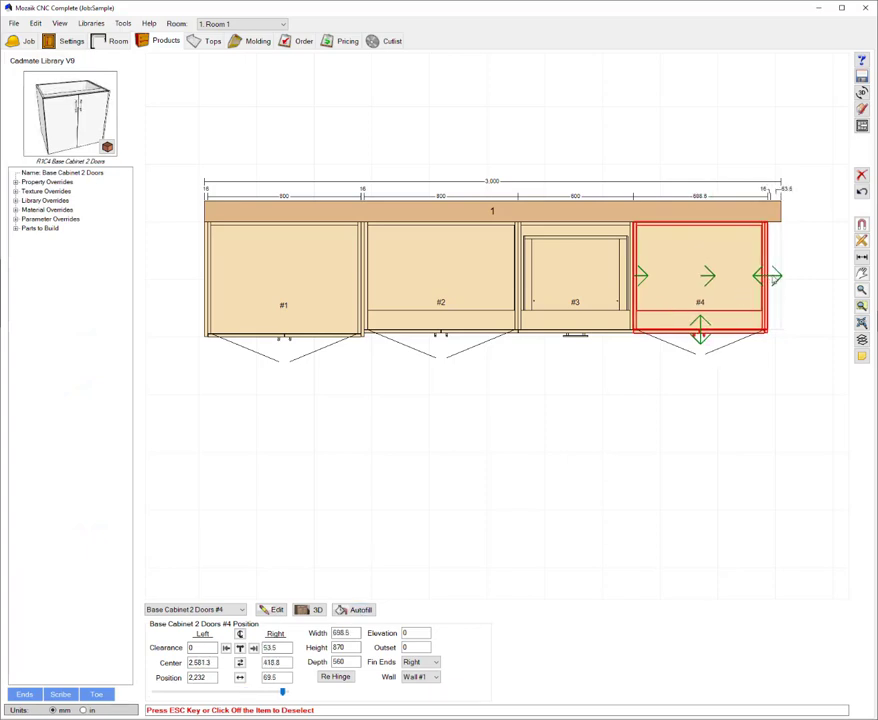
pyautogui.click(814, 318)
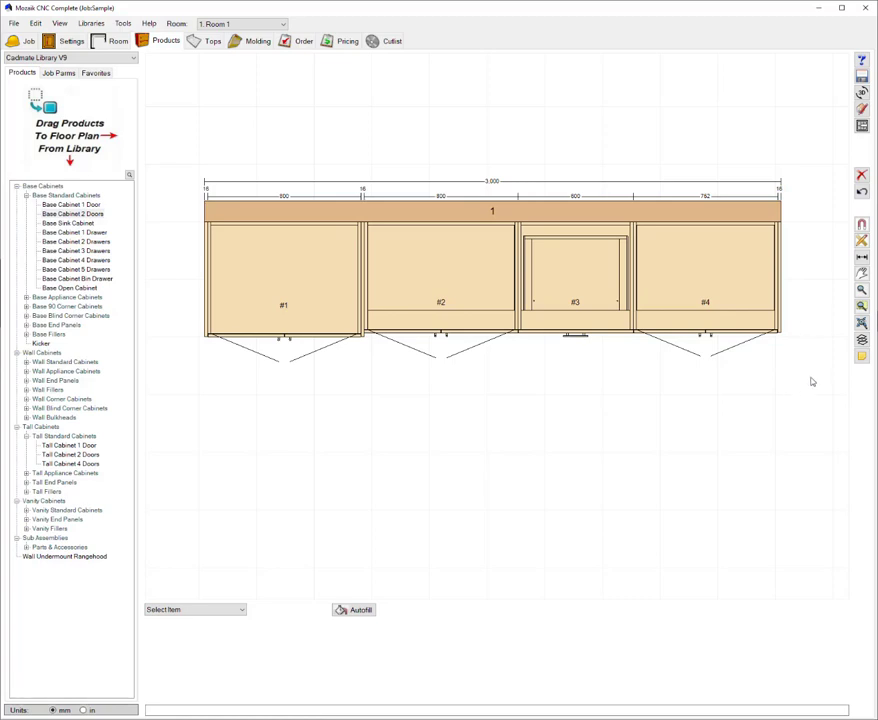
# Equalize base cabinets #2 to #4 to 717.3 mm widths
pyautogui.moveTo(809, 376); pyautogui.dragTo(357, 150)
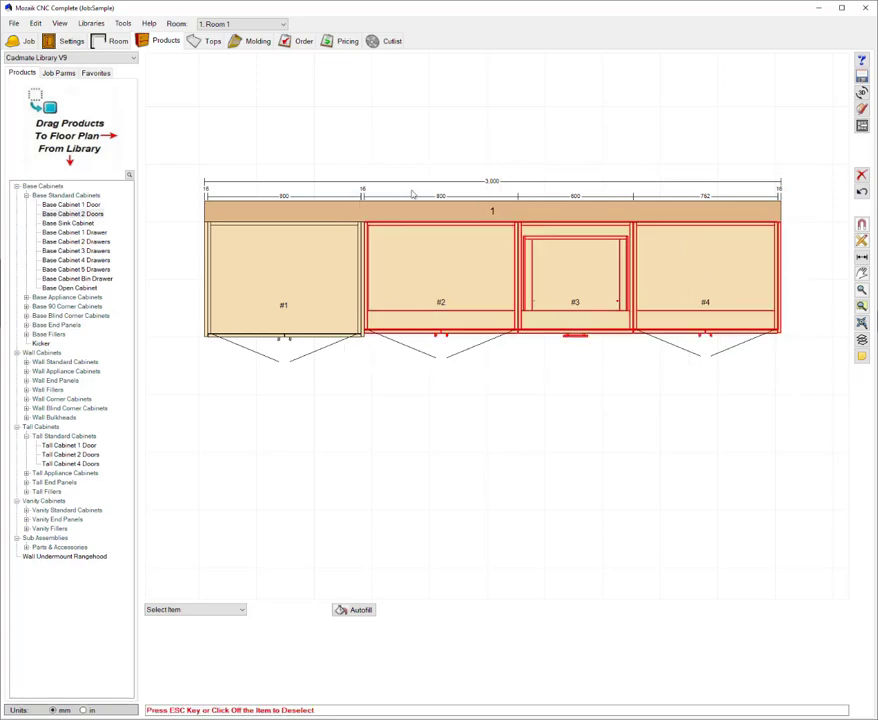
pyautogui.rightClick(435, 261)
pyautogui.click(478, 308)
pyautogui.click(478, 381)
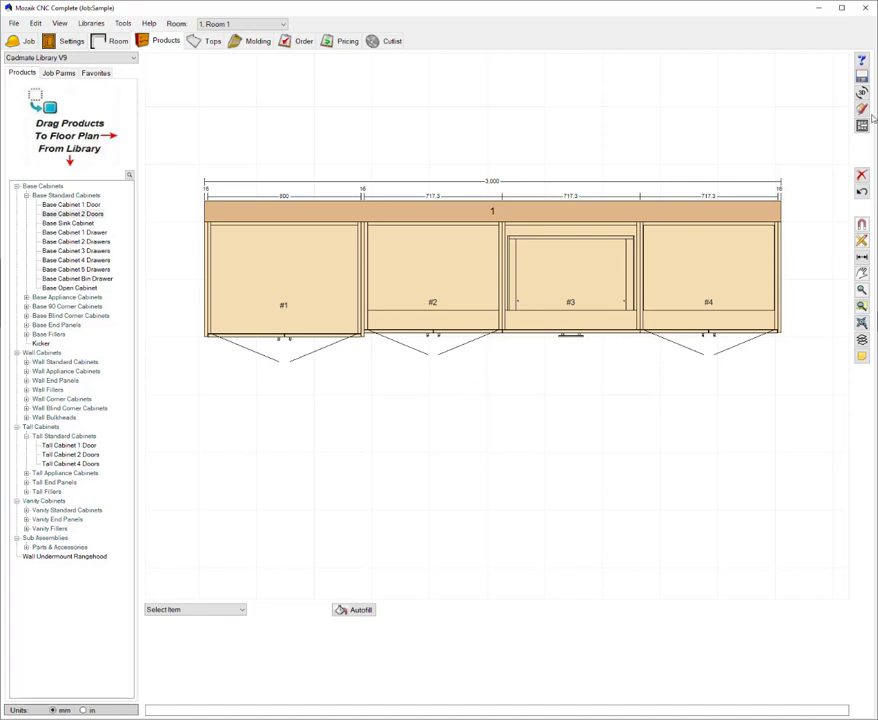
# In the Wall #1 elevation, place a two-door wall cabinet above base cabinet #2
pyautogui.doubleClick(590, 86)
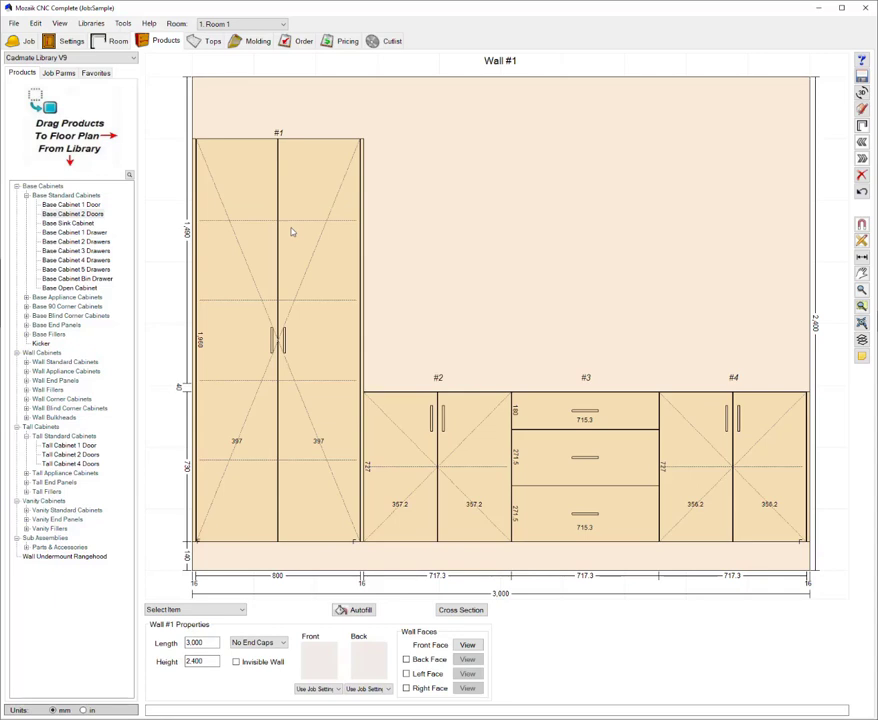
pyautogui.click(27, 363)
pyautogui.click(72, 381)
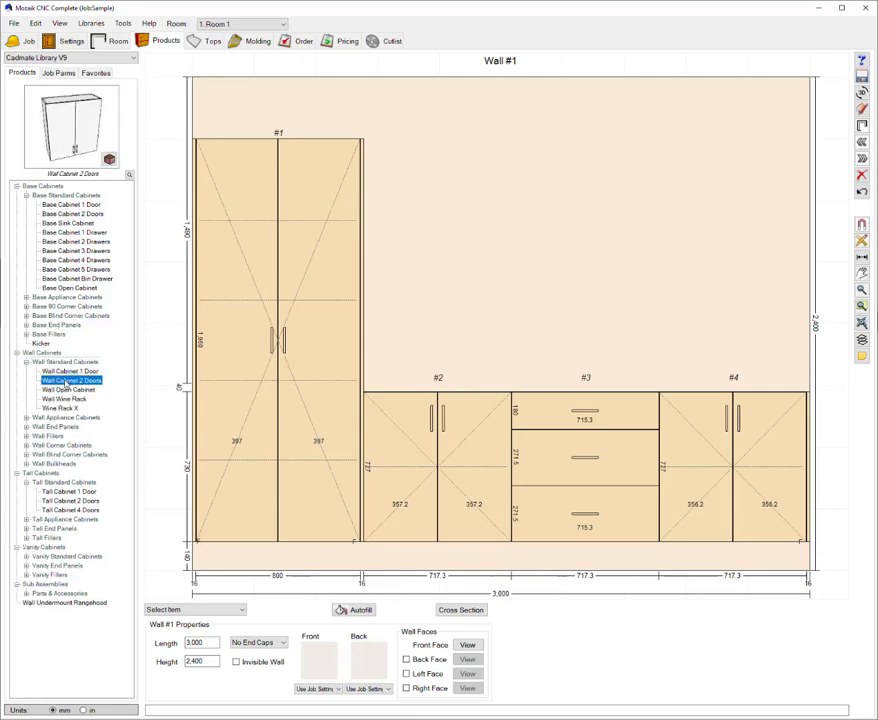
pyautogui.moveTo(66, 384); pyautogui.dragTo(749, 247)
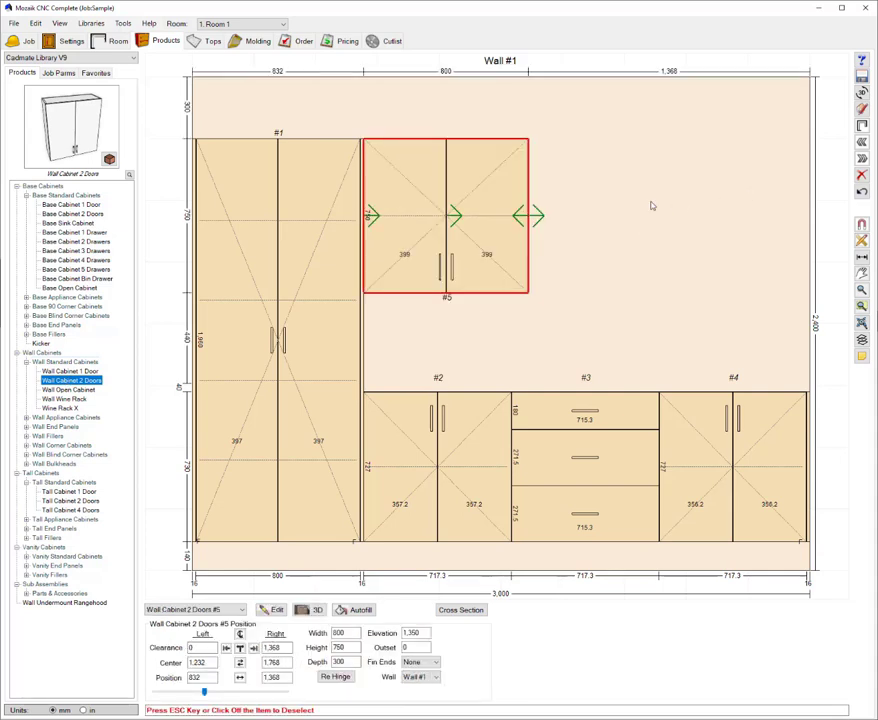
# Copy wall cabinet #5 and paste two copies as #6 and #7
pyautogui.rightClick(477, 223)
pyautogui.click(545, 221)
pyautogui.rightClick(588, 266)
pyautogui.click(610, 272)
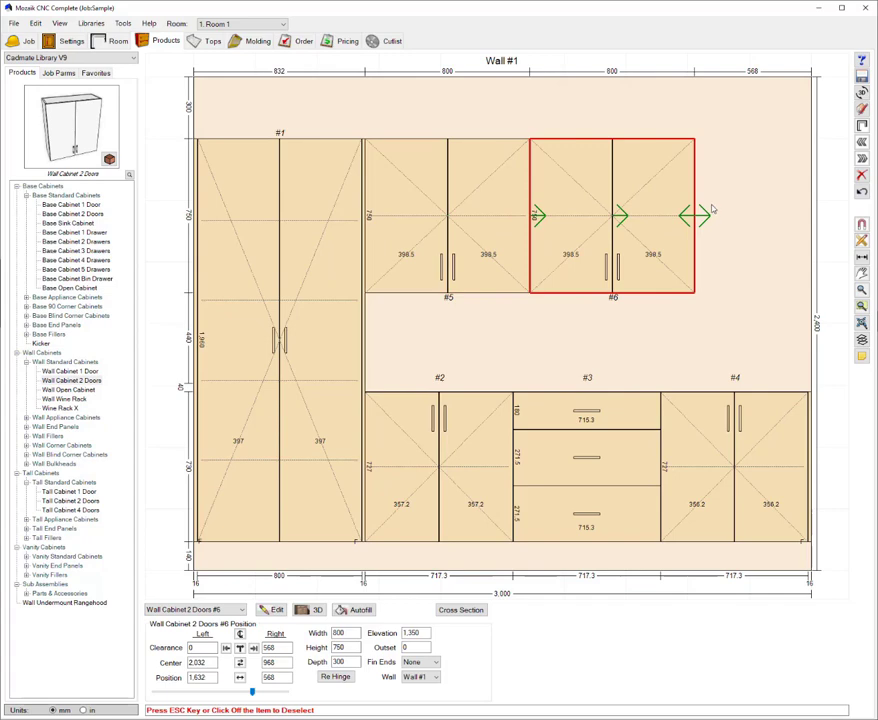
pyautogui.rightClick(725, 211)
pyautogui.click(736, 212)
# Narrow wall cabinet #7 from its right side to fit the wall's end
pyautogui.click(712, 318)
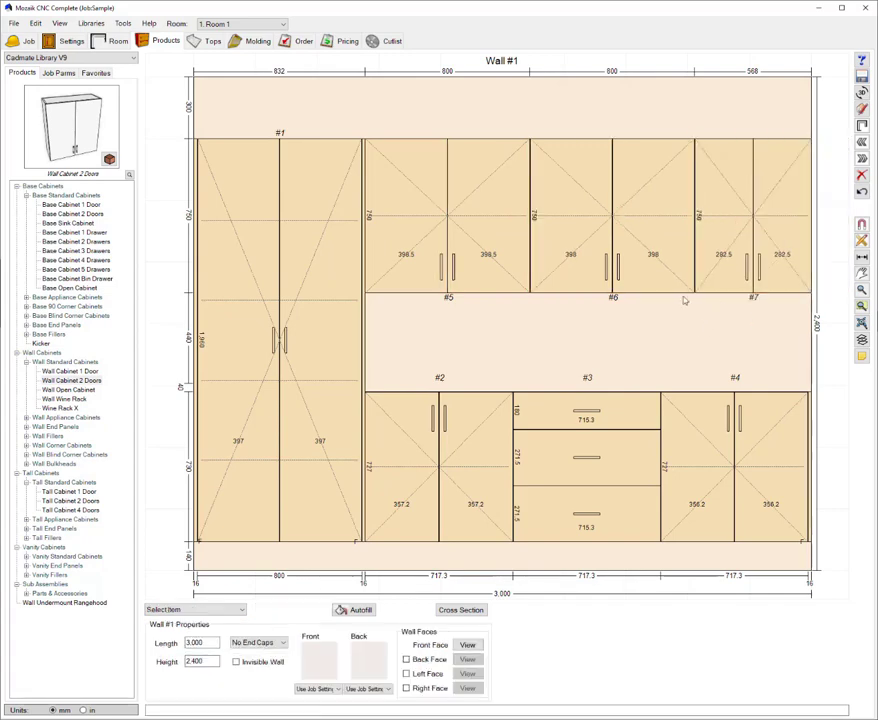
pyautogui.click(428, 662)
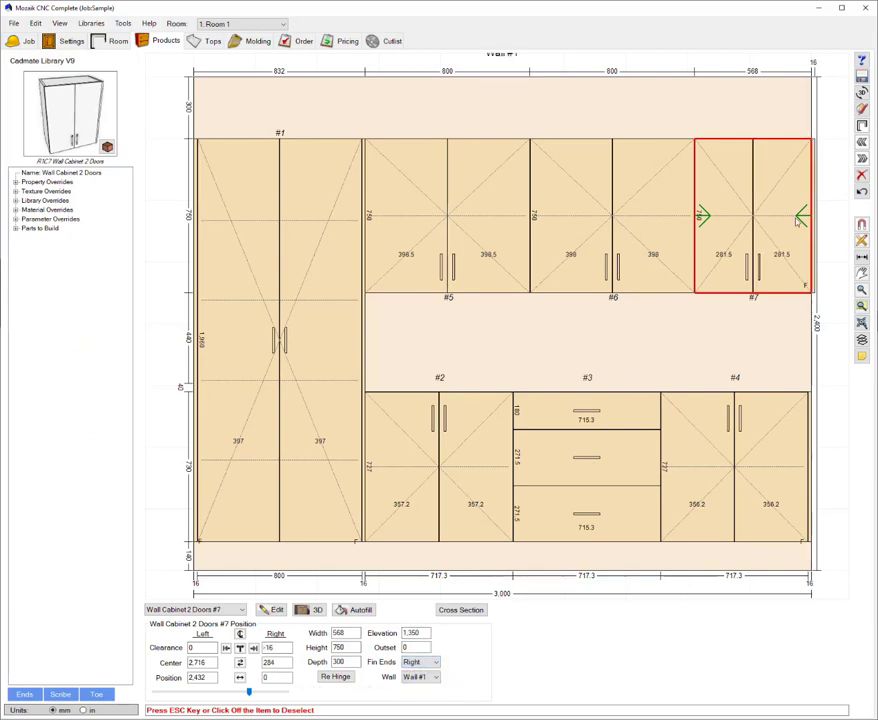
pyautogui.moveTo(810, 215); pyautogui.dragTo(795, 215)
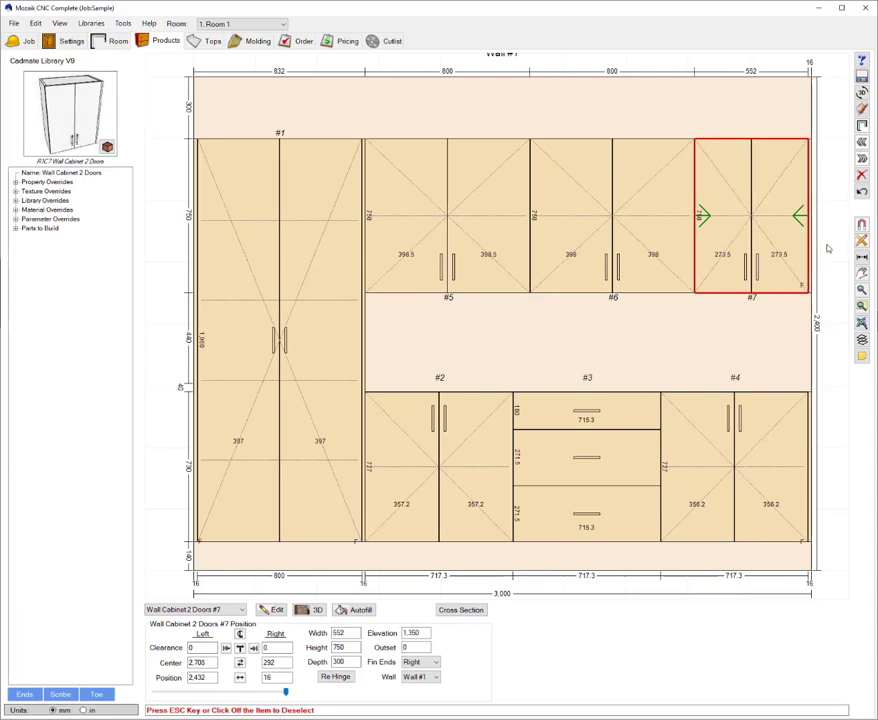
pyautogui.click(826, 245)
# Equalize wall cabinets #5, #6 and #7 to 717.3 mm widths
pyautogui.moveTo(807, 294); pyautogui.dragTo(400, 124)
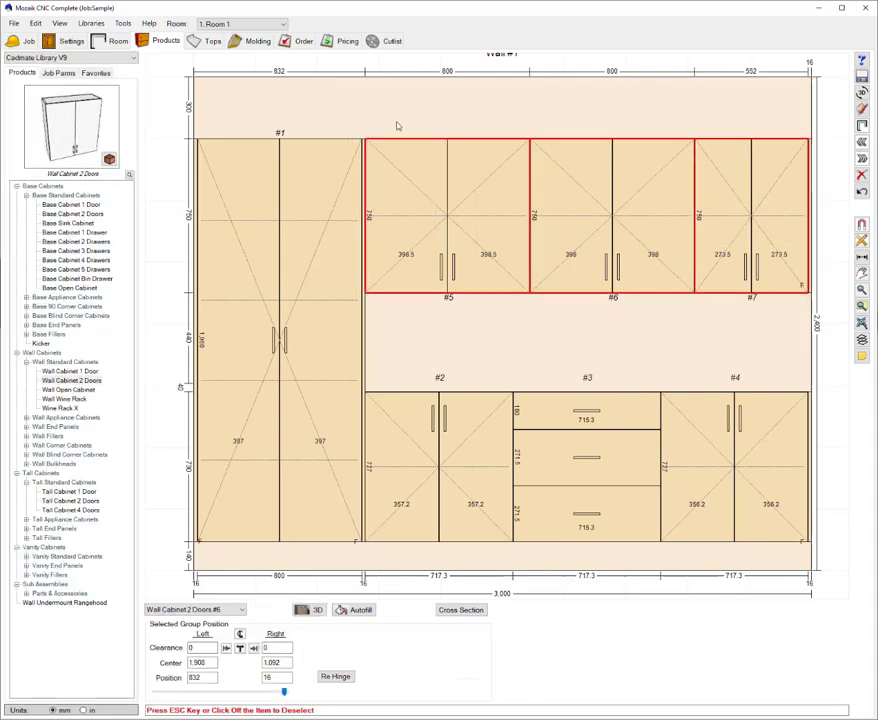
pyautogui.rightClick(426, 167)
pyautogui.click(460, 212)
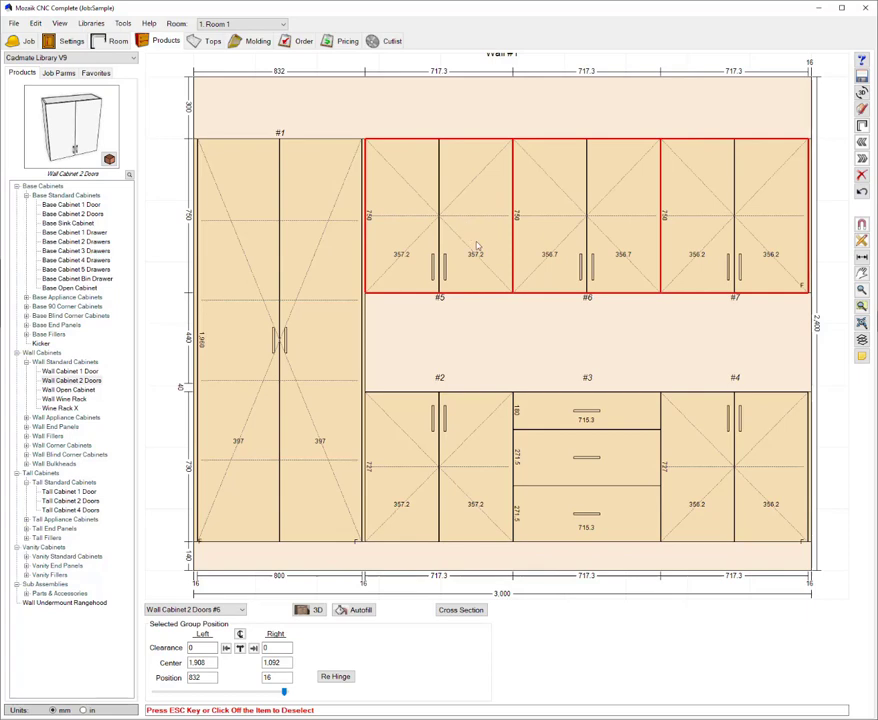
pyautogui.press('Escape')
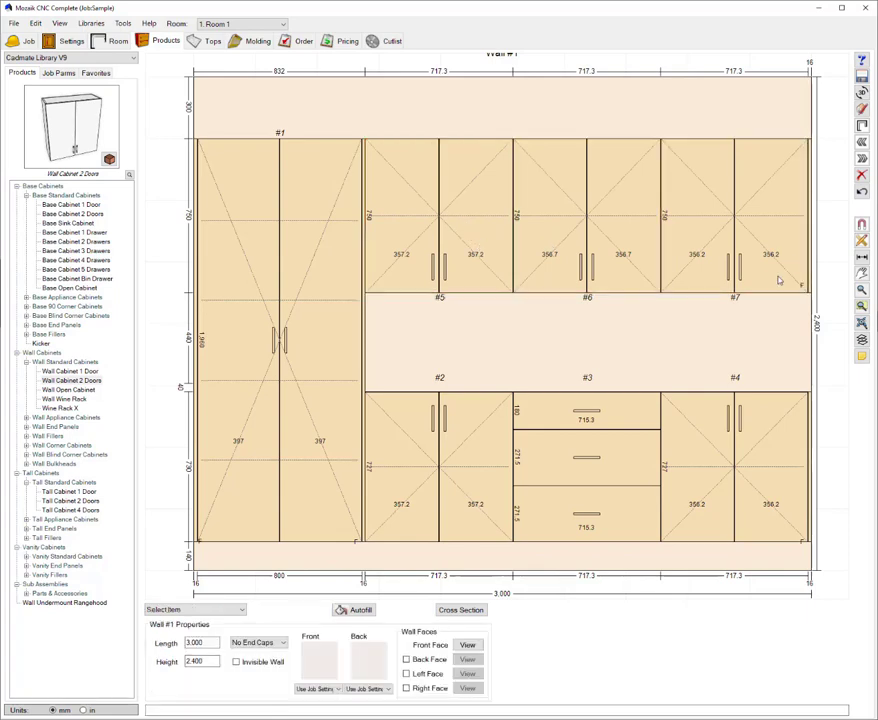
# Open Wine Rack X in 3D, zoom in and orbit its diagonal lattice
pyautogui.doubleClick(778, 279)
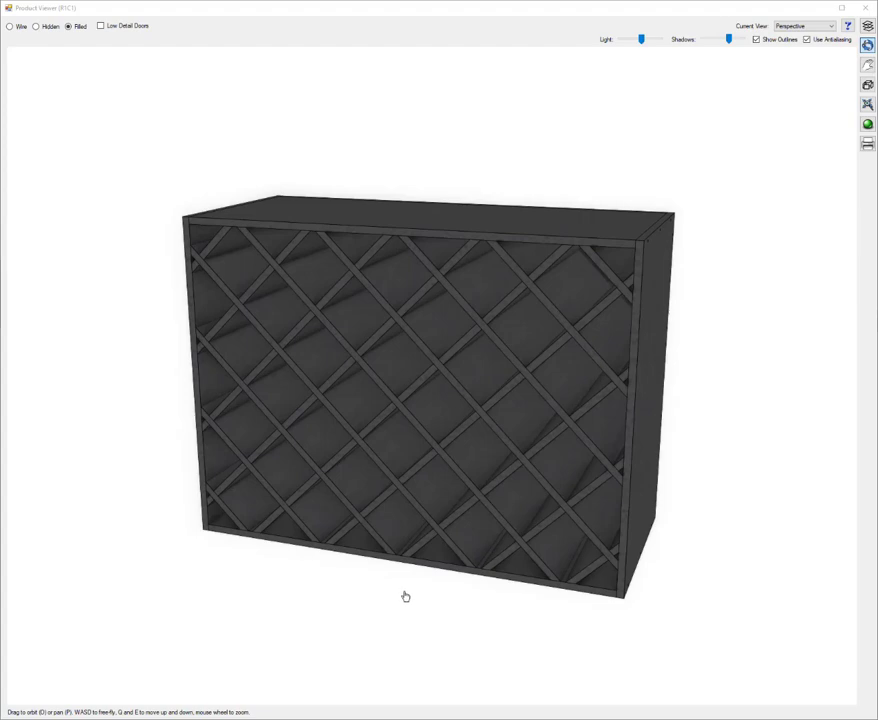
pyautogui.scroll(2, 425, 593)
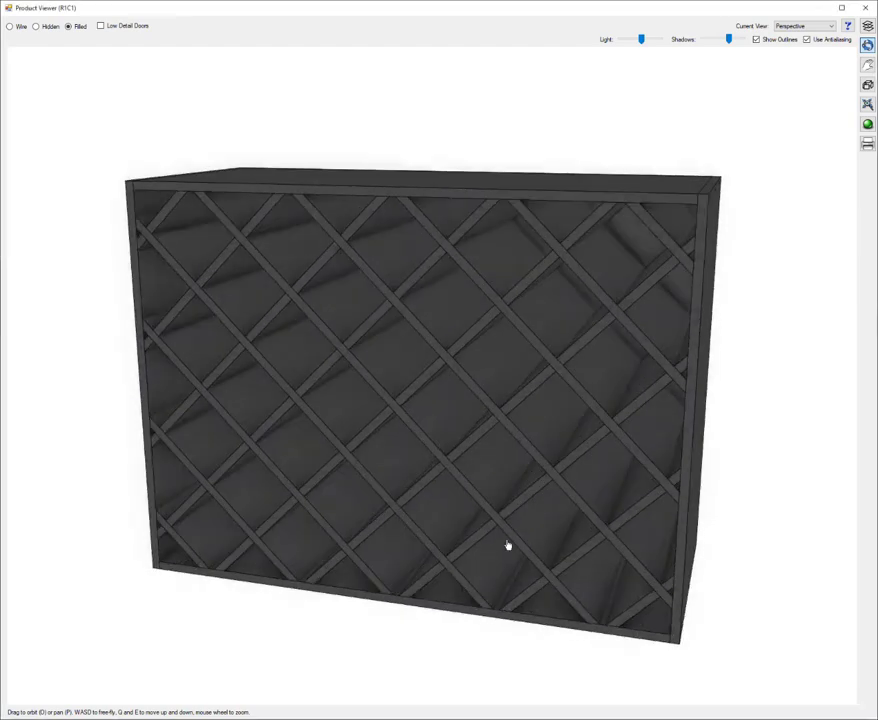
pyautogui.moveTo(507, 534)
pyautogui.mouseDown()
pyautogui.moveTo(551, 523)
pyautogui.moveTo(531, 527)
pyautogui.mouseUp()
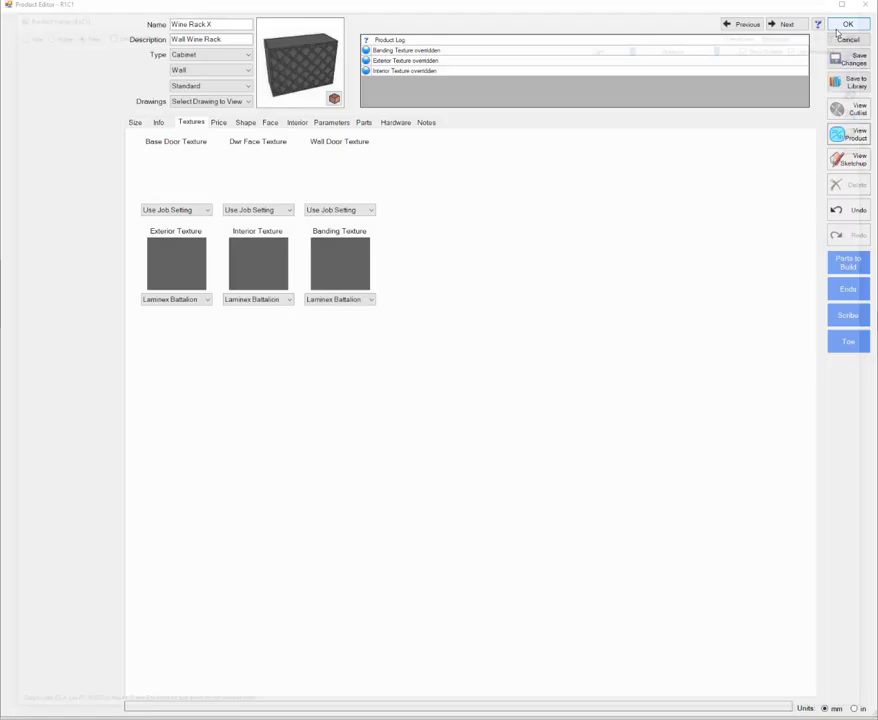
# Leave the 3D product view and select a Fixed Shelf in the wine rack's parts list
pyautogui.press('Escape')
pyautogui.click(363, 123)
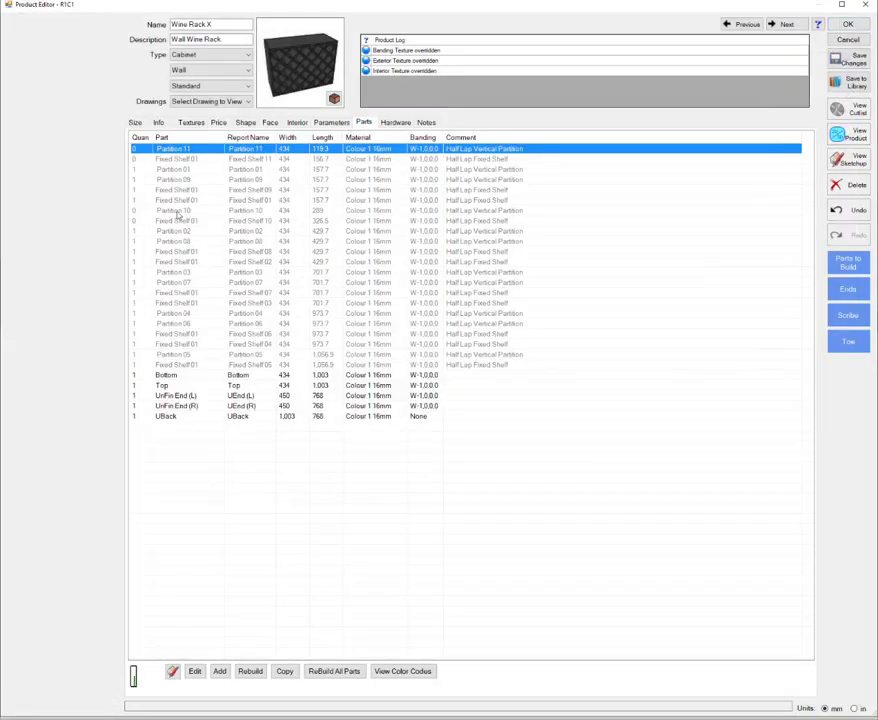
pyautogui.click(186, 262)
pyautogui.click(185, 292)
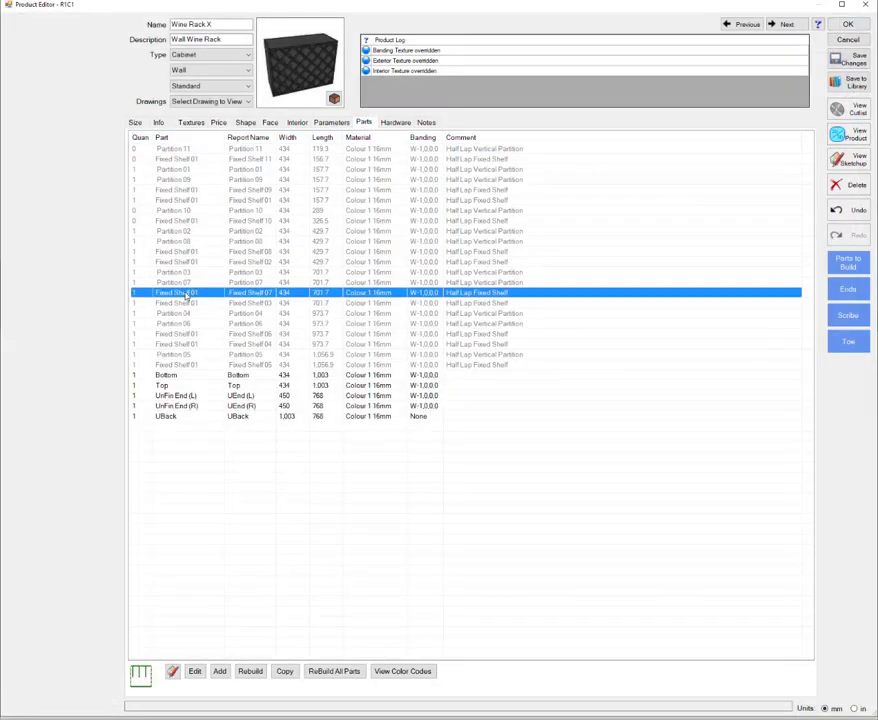
# Pick the shelf's left edge tool path and rotate it in 3D to see its grooves
pyautogui.click(195, 671)
pyautogui.click(394, 405)
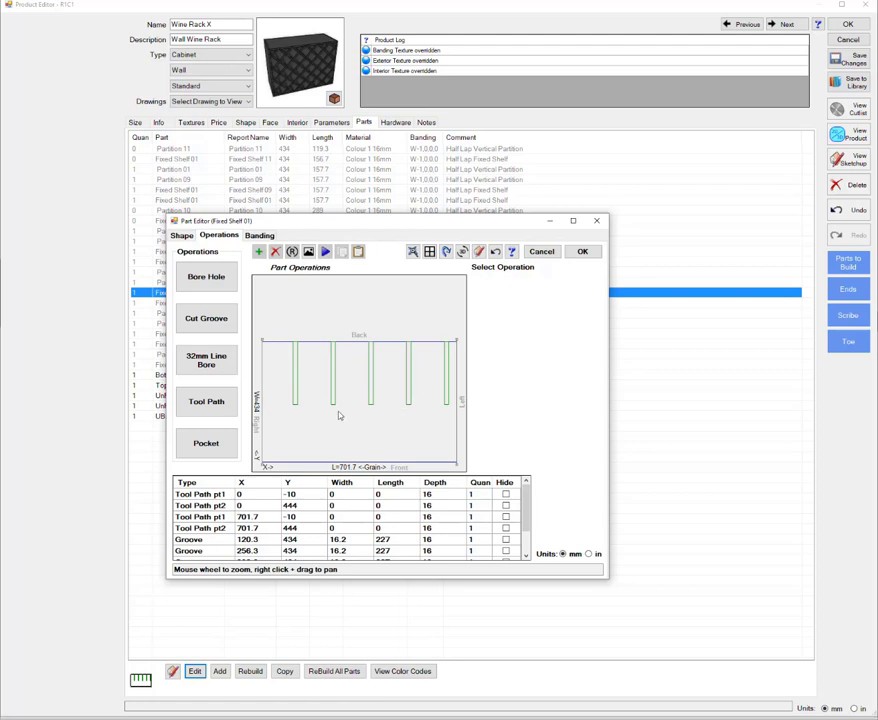
pyautogui.click(267, 364)
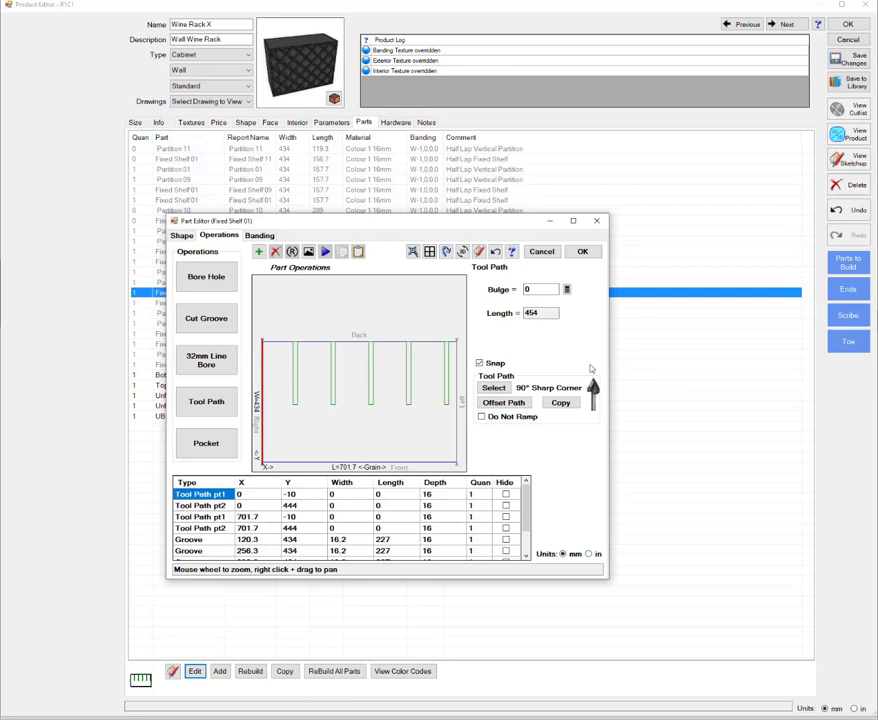
pyautogui.click(462, 251)
pyautogui.moveTo(500, 357); pyautogui.dragTo(349, 383)
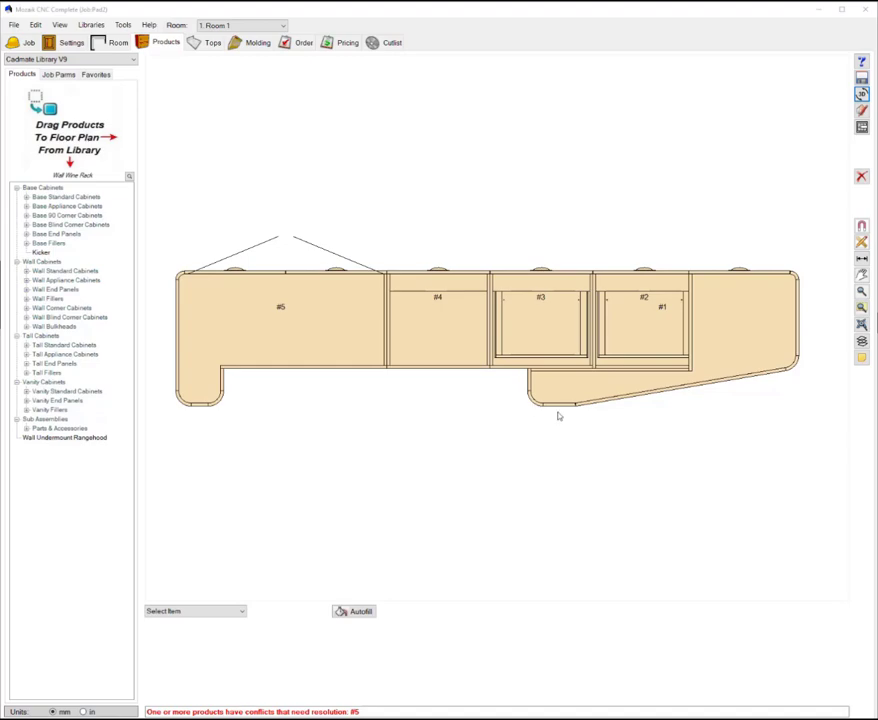
# Orbit and zoom the 3D Room Viewer around the island's countertop, drawers and doors
pyautogui.click(703, 248)
pyautogui.moveTo(623, 359)
pyautogui.mouseDown()
pyautogui.moveTo(457, 431)
pyautogui.moveTo(488, 466)
pyautogui.moveTo(503, 543)
pyautogui.moveTo(388, 537)
pyautogui.mouseUp()
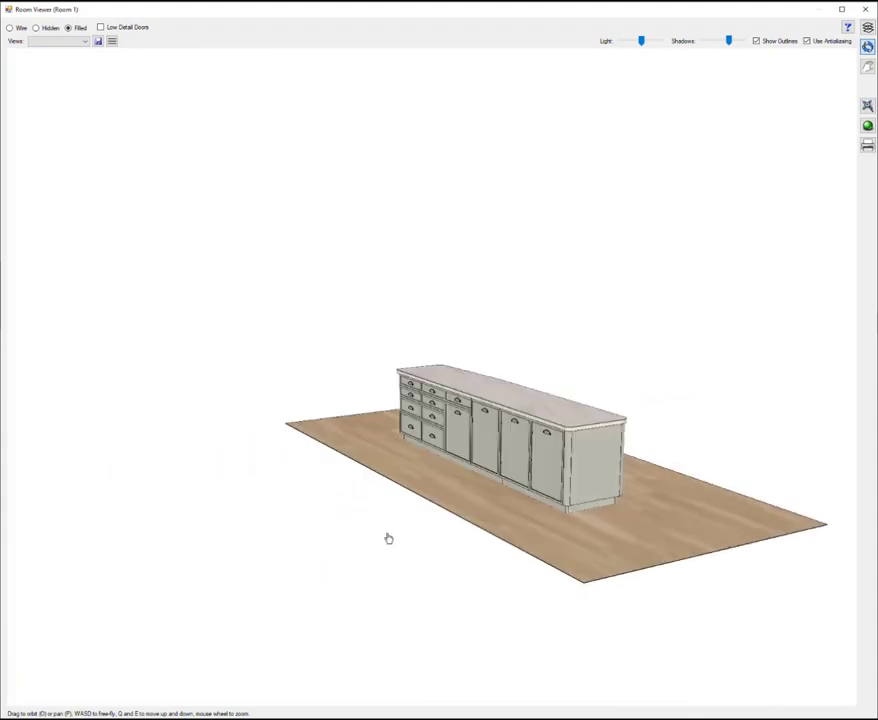
pyautogui.scroll(1, 484, 496)
pyautogui.scroll(2, 586, 465)
pyautogui.scroll(1, 568, 490)
pyautogui.scroll(1, 434, 490)
pyautogui.scroll(3, 434, 490)
pyautogui.scroll(3, 525, 482)
pyautogui.scroll(2, 541, 474)
pyautogui.scroll(2, 539, 476)
pyautogui.scroll(-5, 539, 476)
pyautogui.moveTo(439, 447)
pyautogui.mouseDown()
pyautogui.moveTo(543, 445)
pyautogui.moveTo(529, 453)
pyautogui.moveTo(655, 458)
pyautogui.mouseUp()
# Run the optimizer on the Colour 1 16mm parts at Better (Recommended) quality
pyautogui.click(865, 9)
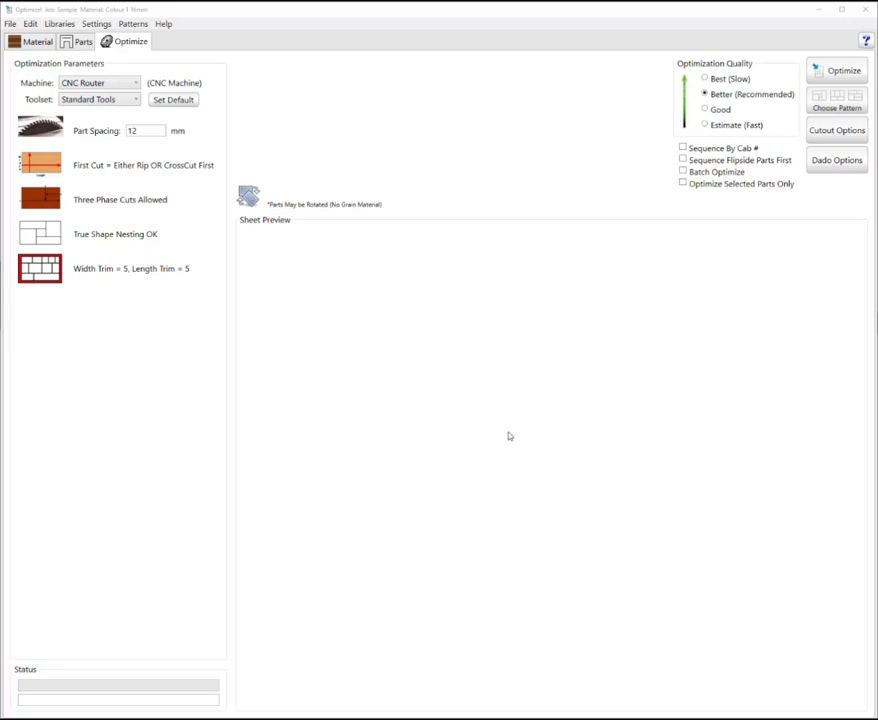
pyautogui.click(826, 76)
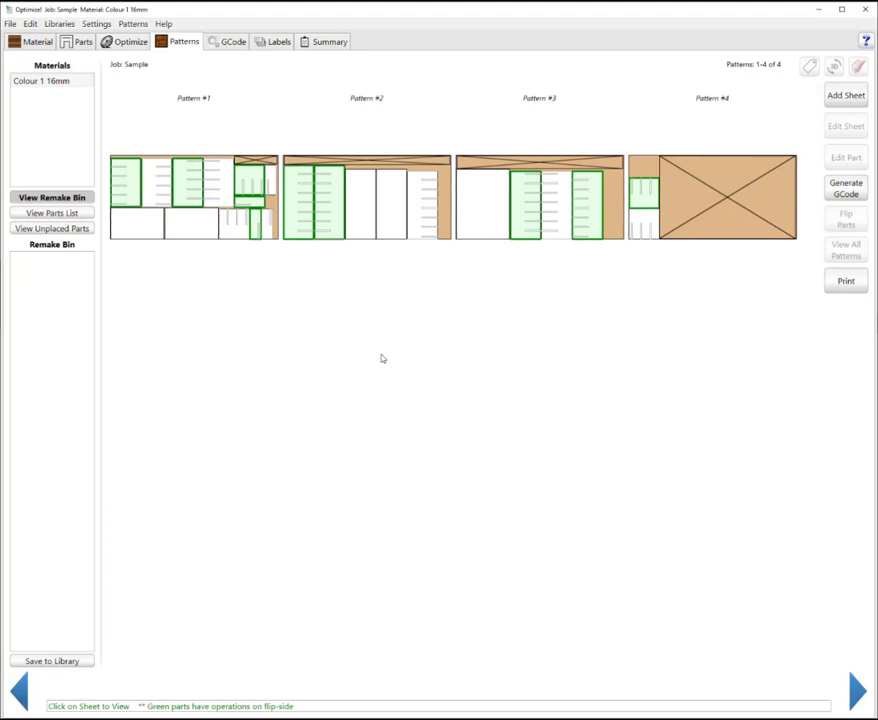
# Open Pattern #1 in detail and calculate its tool paths
pyautogui.click(265, 230)
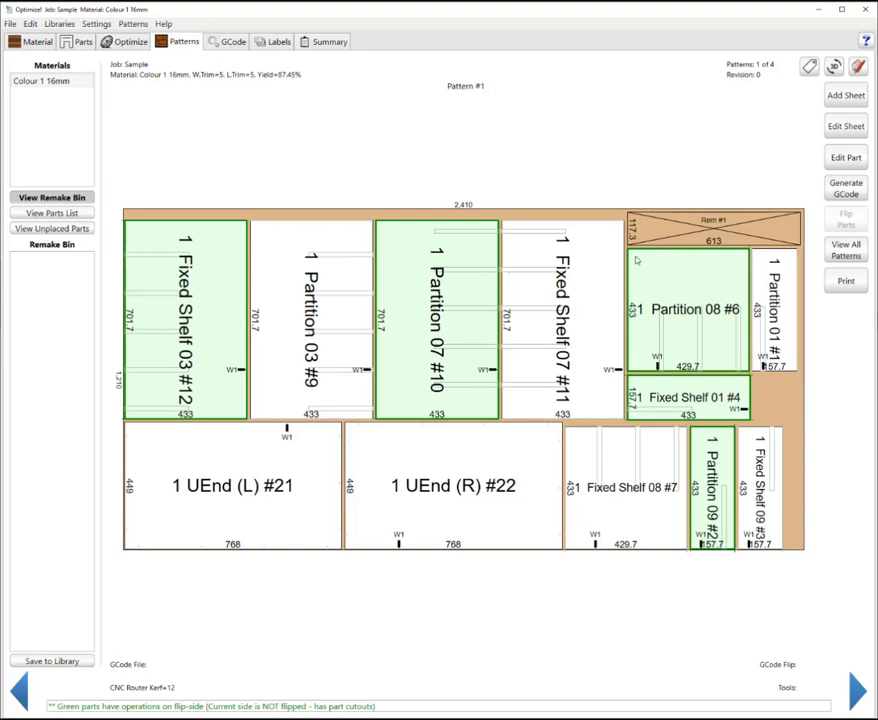
pyautogui.click(856, 196)
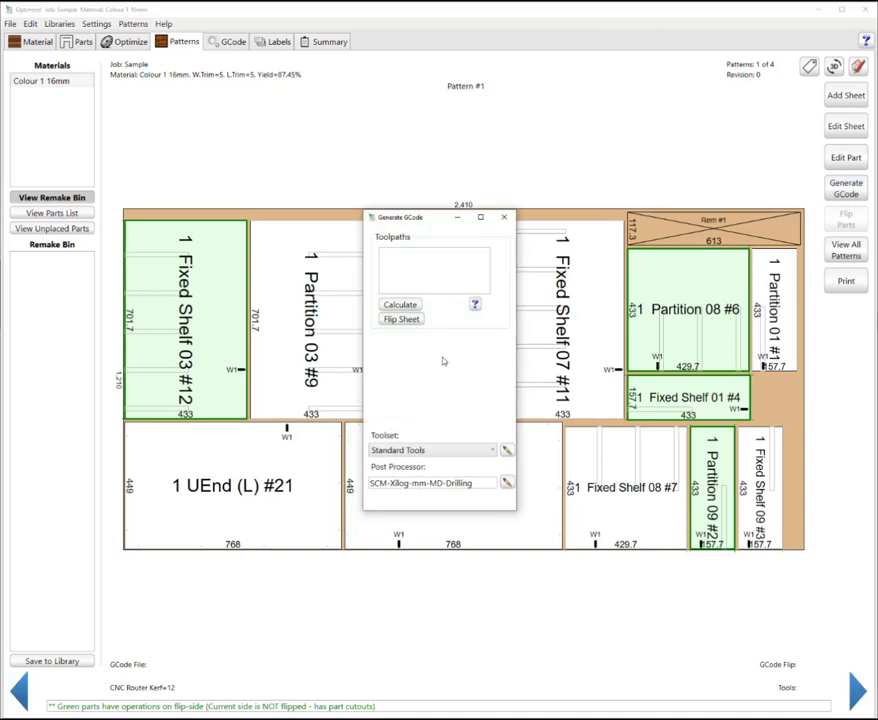
pyautogui.click(405, 306)
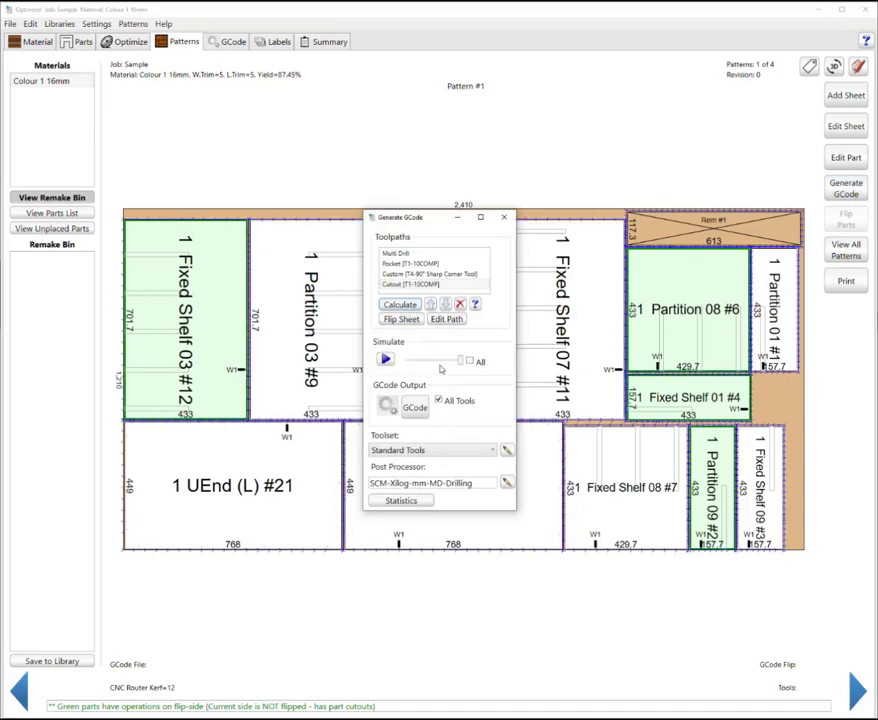
# Save S1R1.XXL plus a flipped-sheet S1R1F.XXL with a squaring cut
pyautogui.click(412, 407)
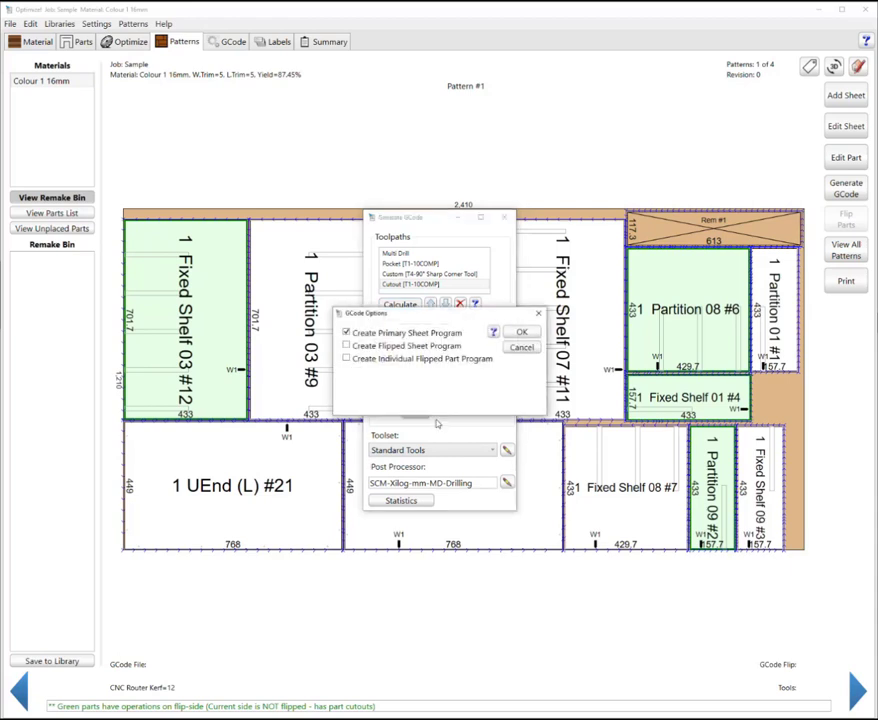
pyautogui.click(418, 346)
pyautogui.click(521, 332)
pyautogui.press('Return')
pyautogui.click(330, 318)
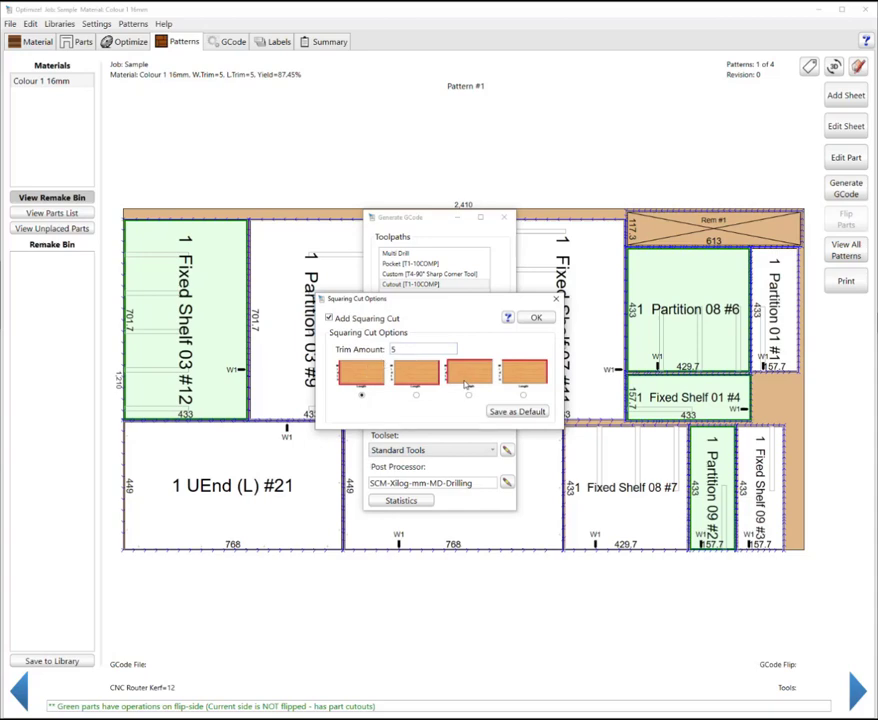
pyautogui.click(536, 317)
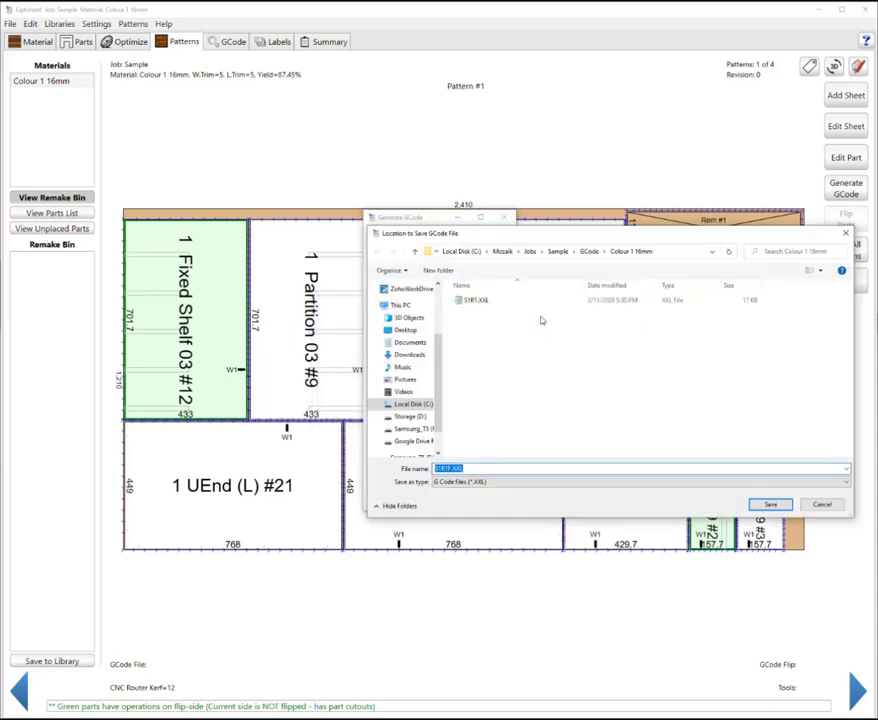
pyautogui.press('Return')
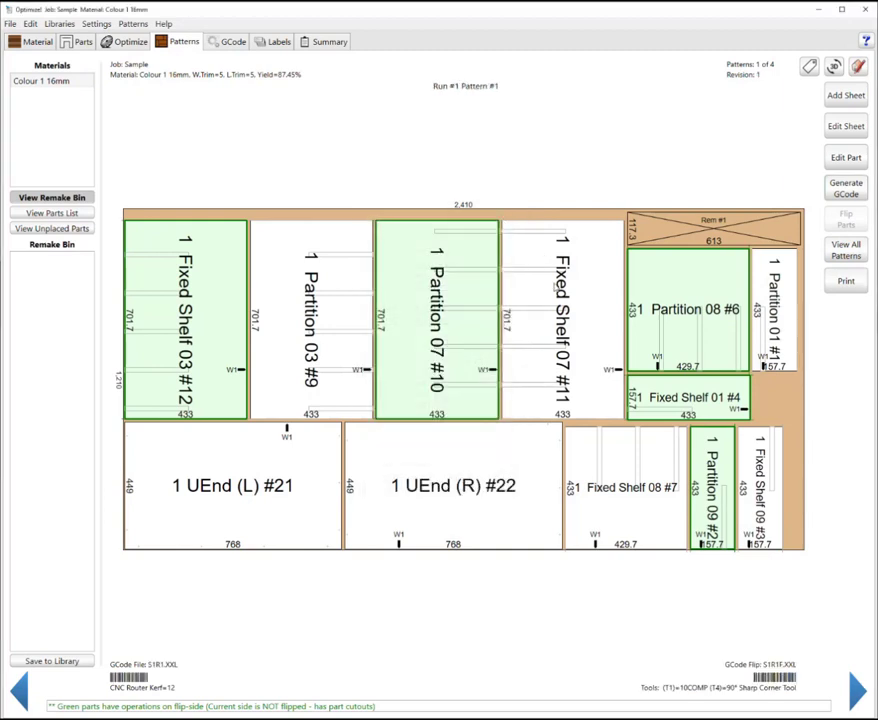
# View Pattern #1's sheet full-screen in 3D from below, then return to all four patterns
pyautogui.click(834, 66)
pyautogui.click(500, 268)
pyautogui.moveTo(484, 432)
pyautogui.mouseDown()
pyautogui.moveTo(470, 424)
pyautogui.moveTo(471, 398)
pyautogui.moveTo(466, 435)
pyautogui.moveTo(547, 476)
pyautogui.moveTo(517, 454)
pyautogui.moveTo(517, 420)
pyautogui.mouseUp()
pyautogui.scroll(3, 519, 455)
pyautogui.scroll(2, 557, 483)
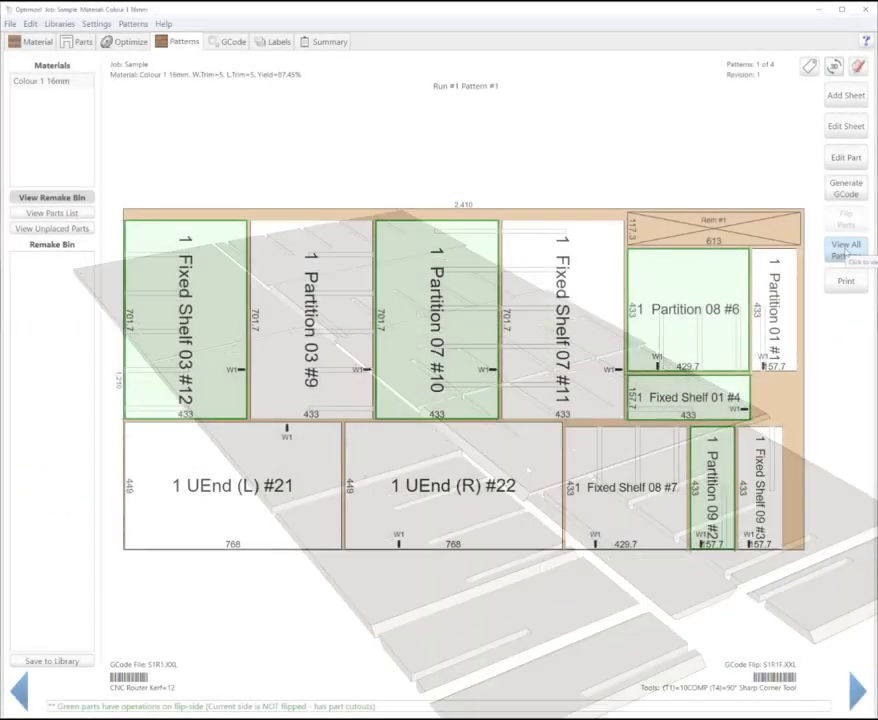
pyautogui.click(846, 249)
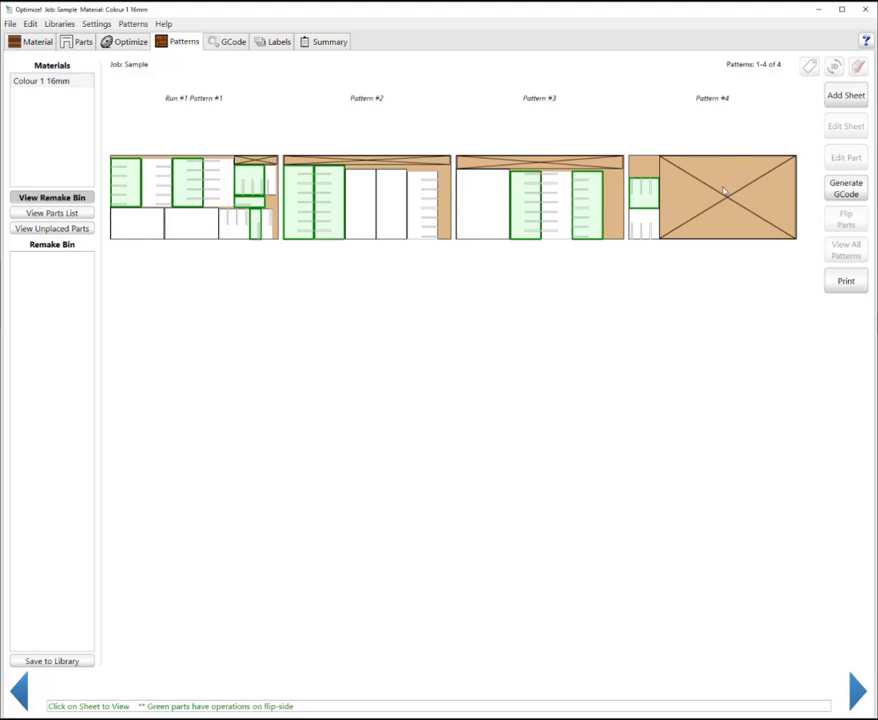
# Mark Pattern #4's empty top-left area as cut remnant Rem #2, 429.7 by 310
pyautogui.click(646, 171)
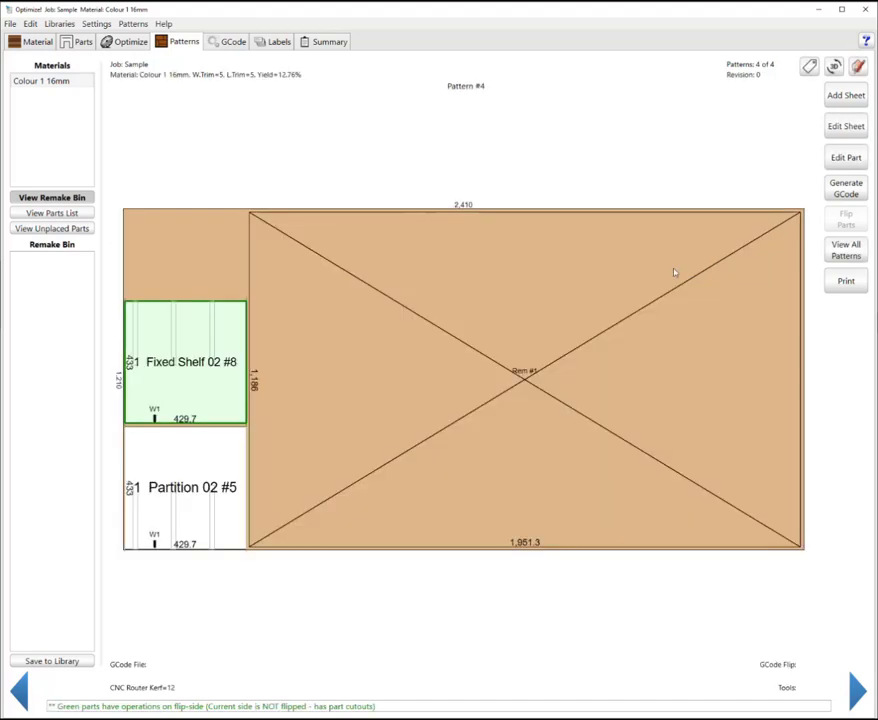
pyautogui.click(208, 255)
pyautogui.click(384, 310)
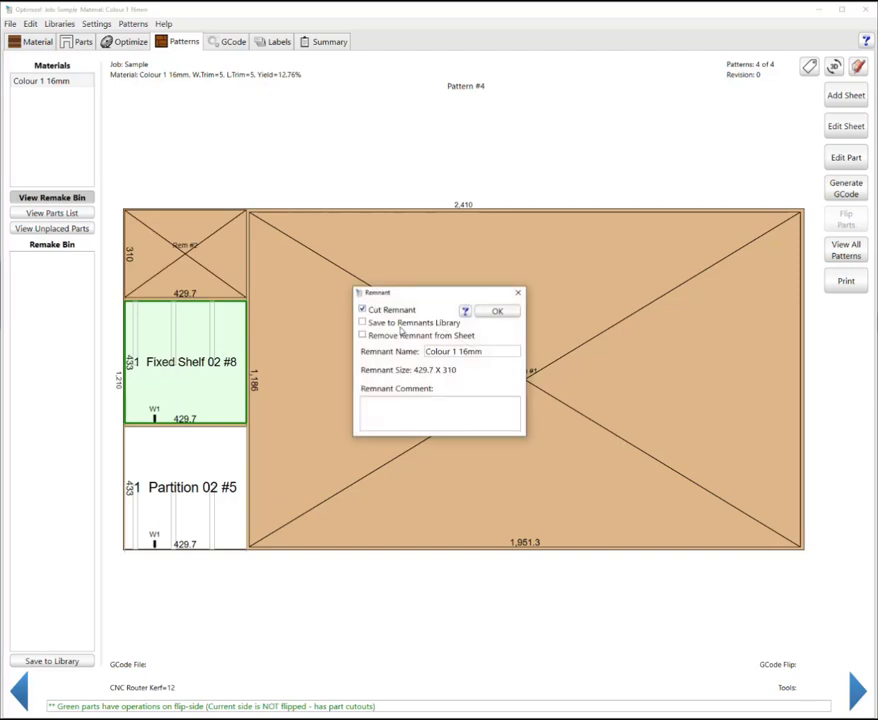
pyautogui.click(494, 312)
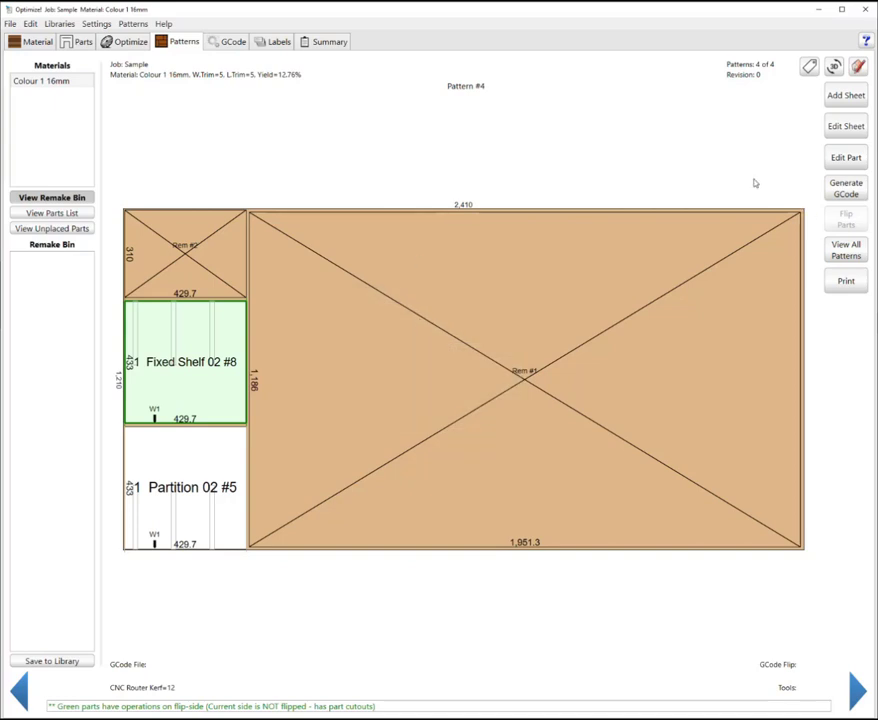